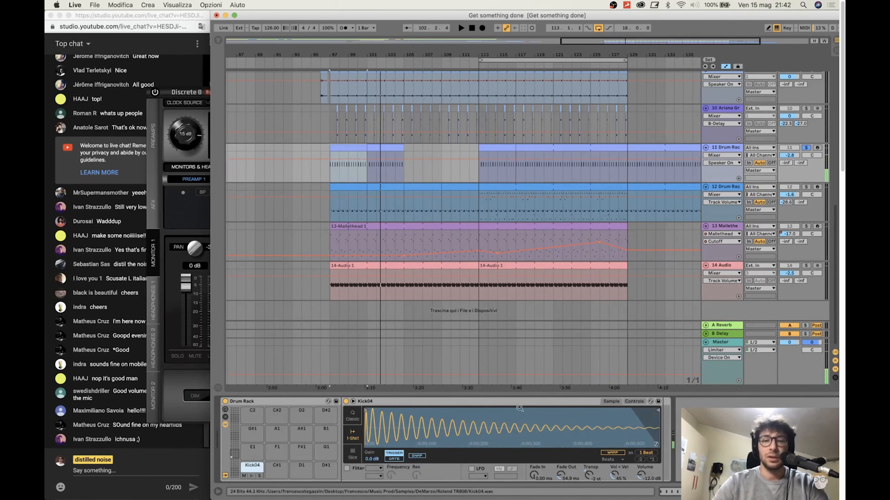
Shorten the Kick04 sample so it ends at about 100 ms, and play the arrangement
mouse_move(660, 411)
left_mouse_down()
mouse_move(417, 418)
mouse_move(427, 419)
left_mouse_up()
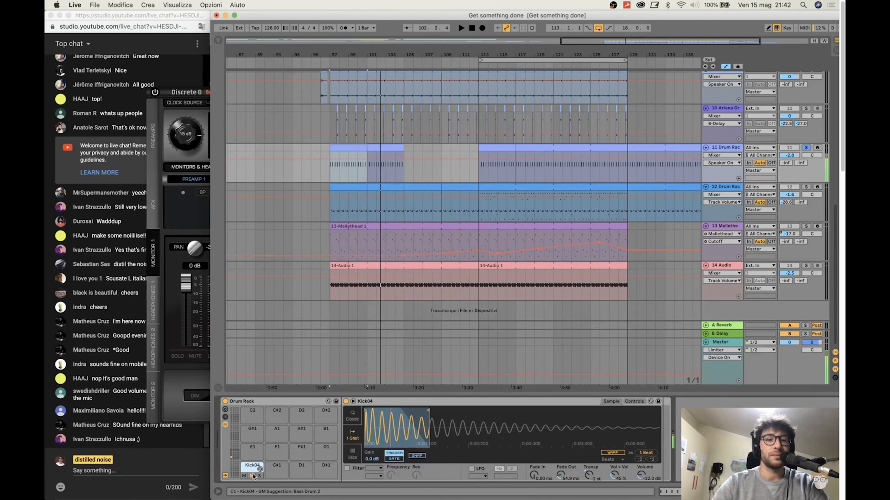
key("space")
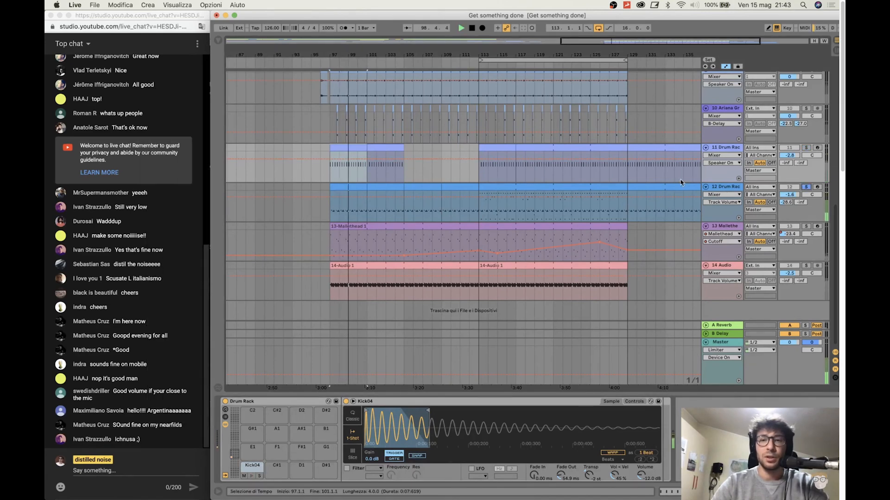
Open the 12 Drum Rack MIDI clip at bar 97, select its BOP2_HAT_033 notes and play the part
left_click(726, 187)
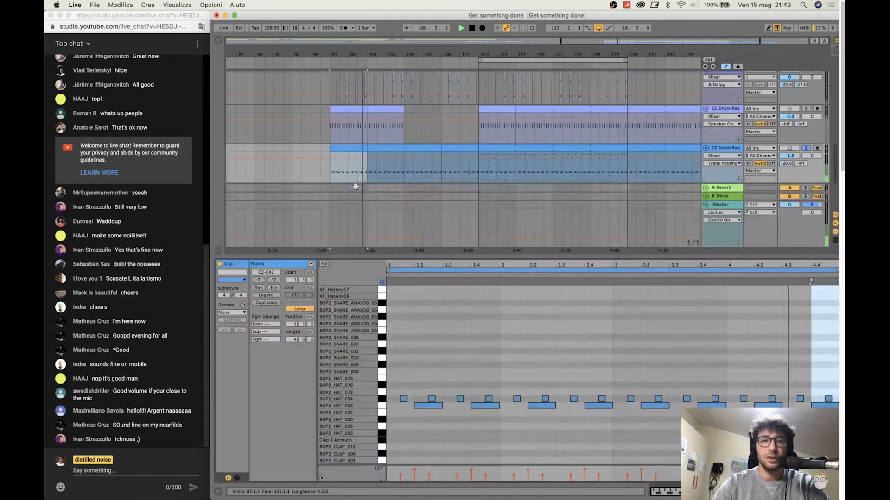
double_click(369, 194)
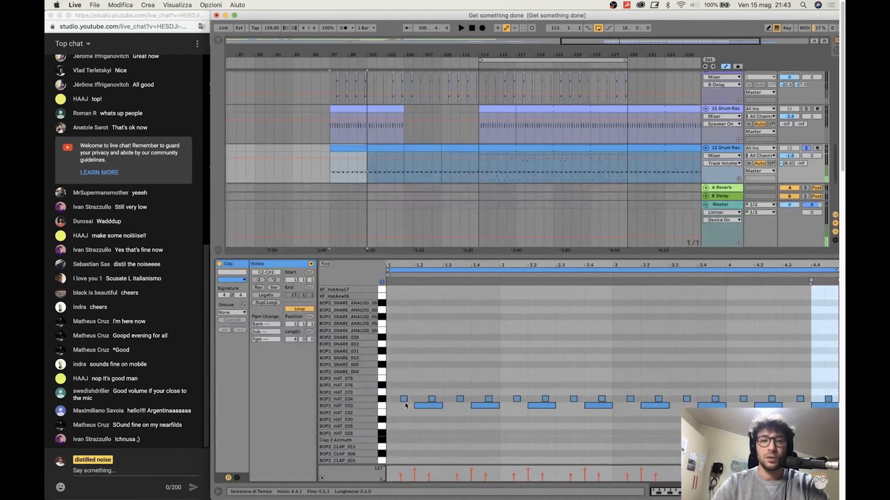
left_click(383, 407)
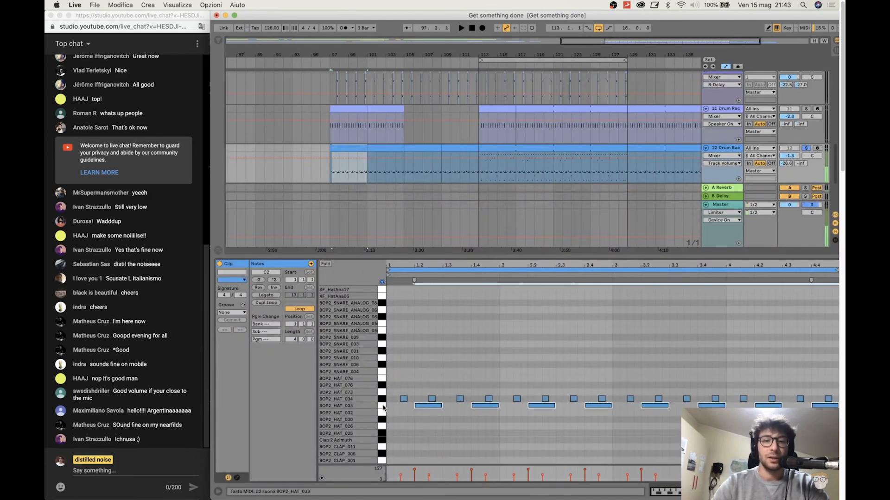
key("space")
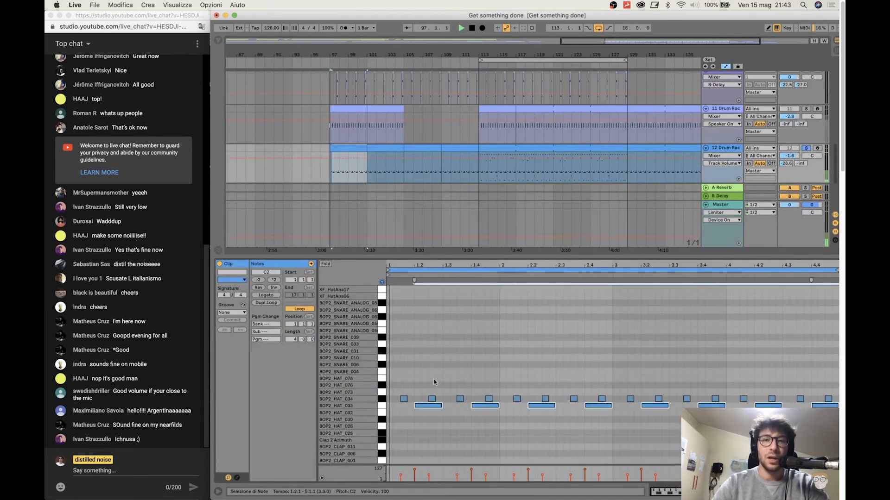
Solo the 11 Drum Rack track, then add the 12 Drum Rack track to the solo
left_click(805, 149)
left_click(806, 110)
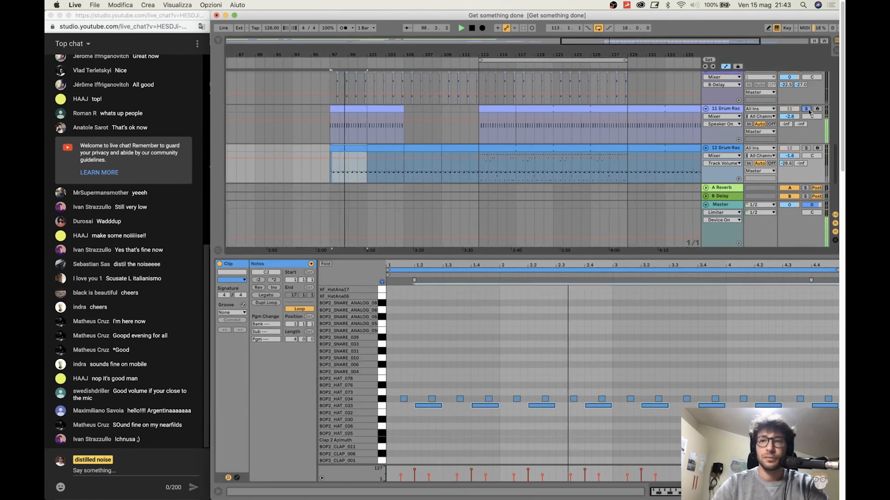
left_click(806, 148)
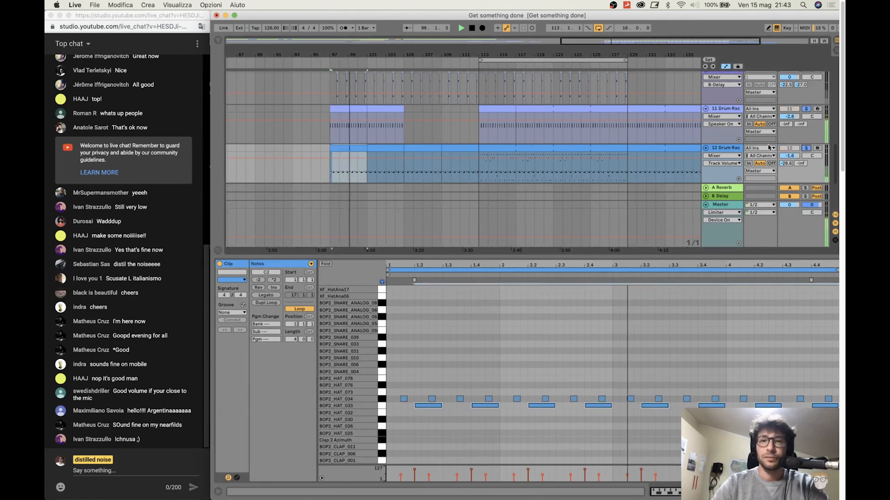
Play the soloed drum tracks from the start of the kick clip at bar 113
left_click(472, 131)
left_click_drag(484, 55, 356, 109)
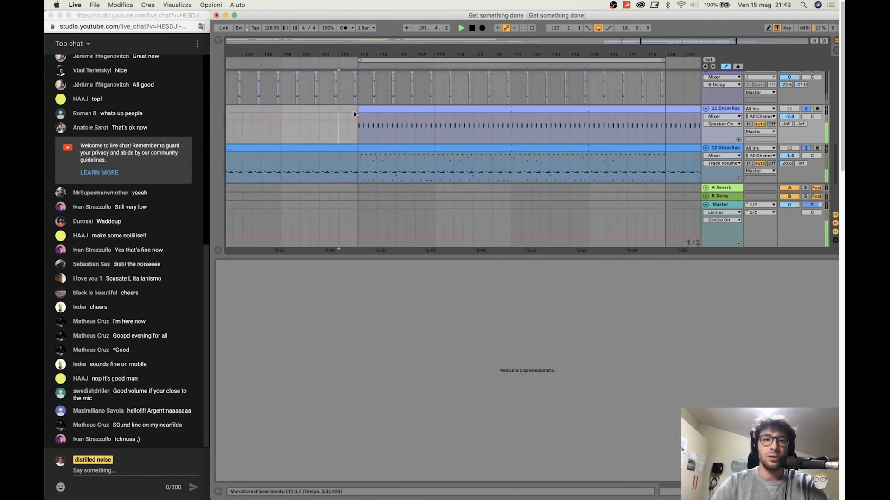
left_click(354, 114)
key("space")
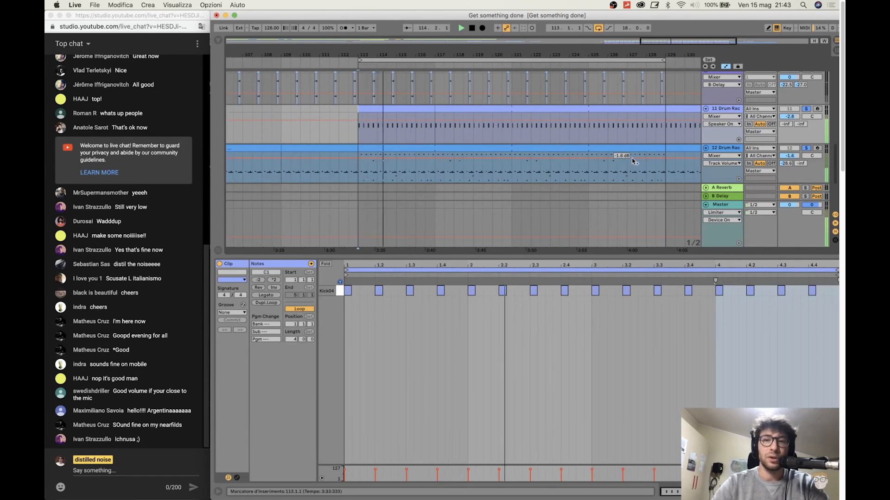
Open the 12 Drum Rack clip at bar 113 and audition its hat and Clap 2 Azimuth notes
left_click(718, 148)
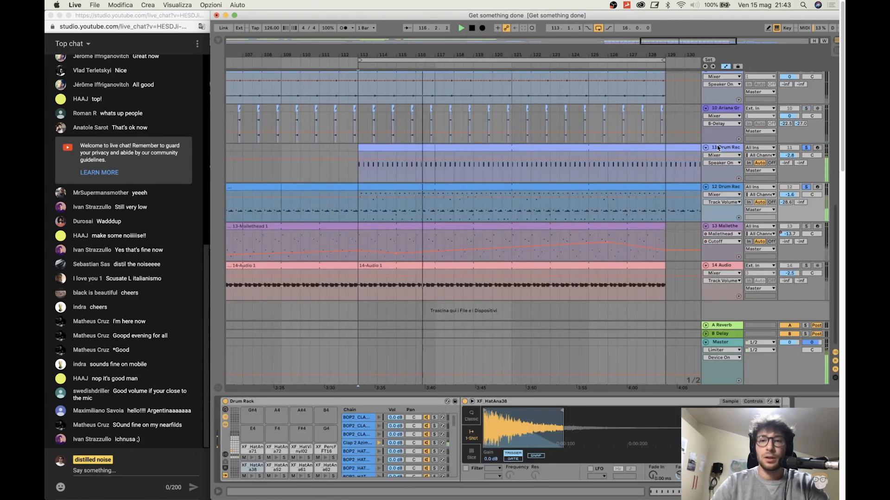
double_click(434, 204)
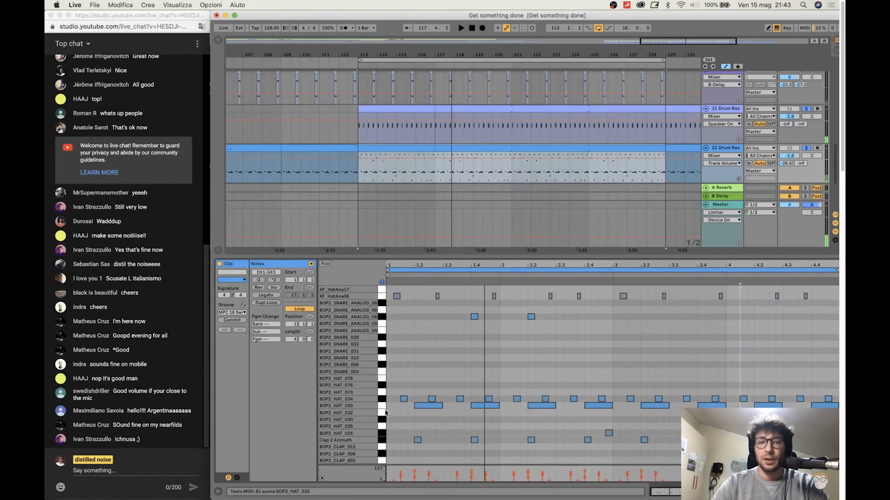
left_click(384, 409)
left_click(383, 444)
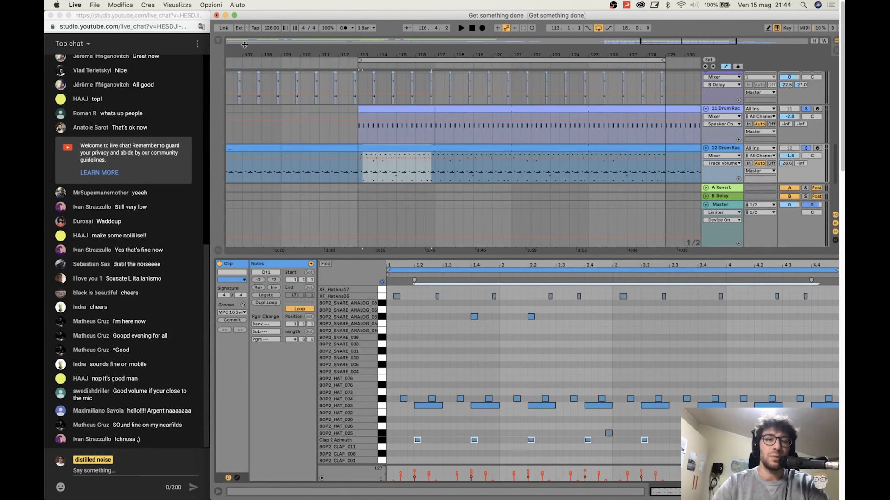
Browse the Deadmau5 Sample Pack in the Samples library, looking through its Hats and Claps folders
left_click(218, 41)
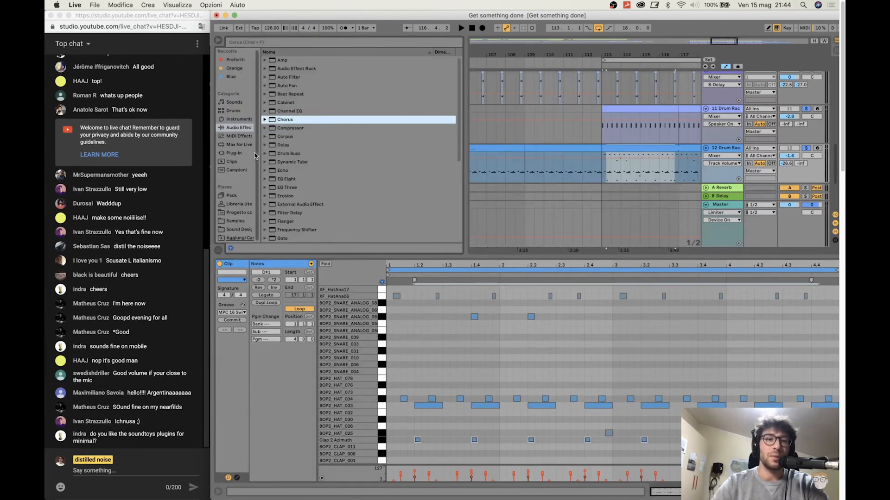
left_click(241, 154)
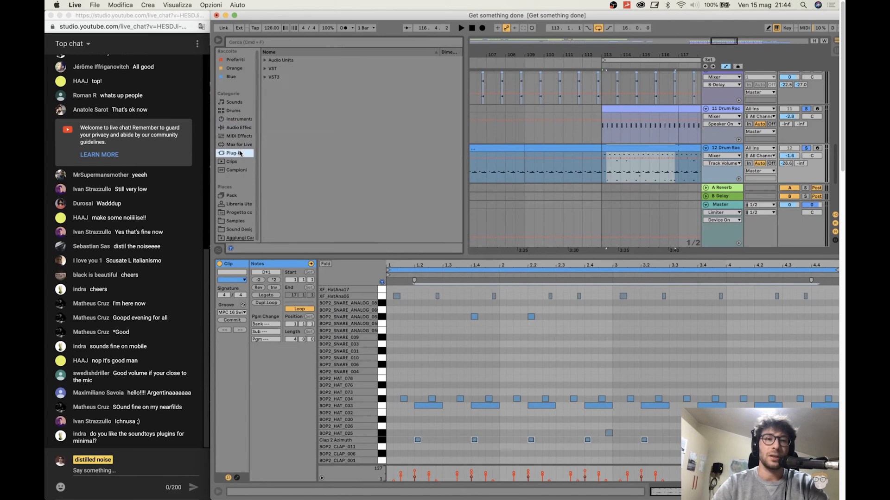
left_click(235, 221)
scroll(284, 132, "down", 3)
left_click(274, 133)
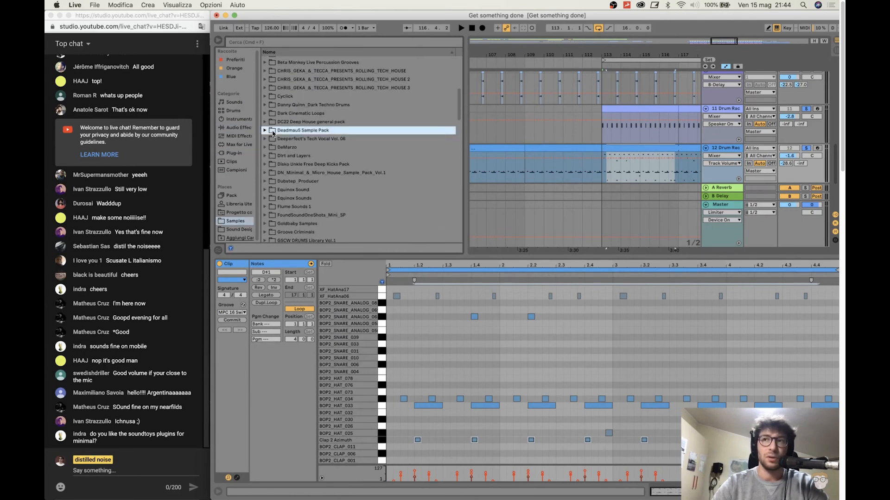
left_click(273, 134)
scroll(291, 168, "down", 2)
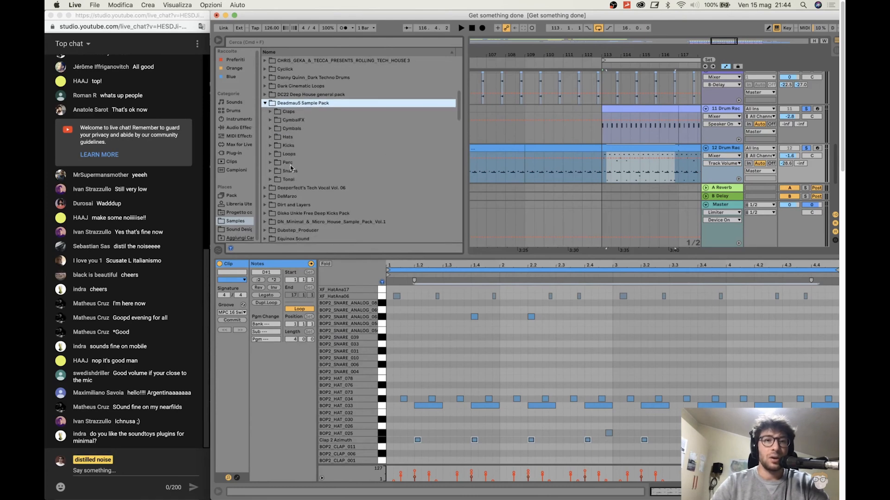
left_click(271, 137)
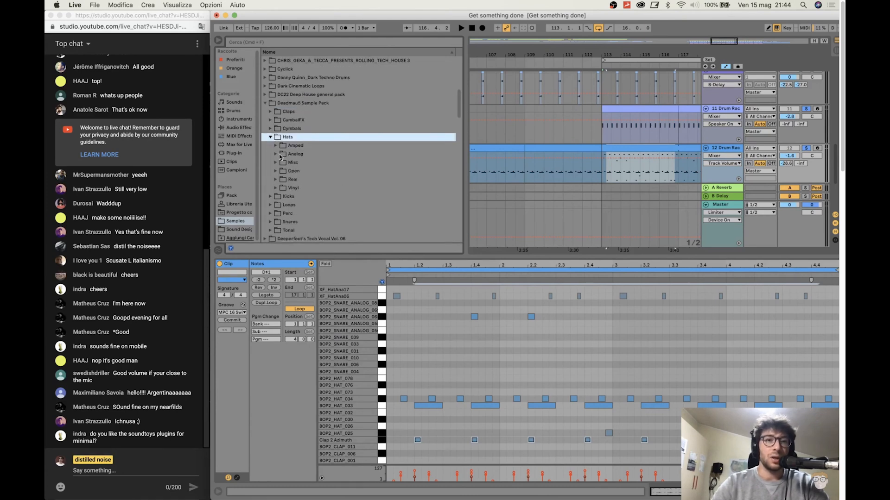
left_click(271, 137)
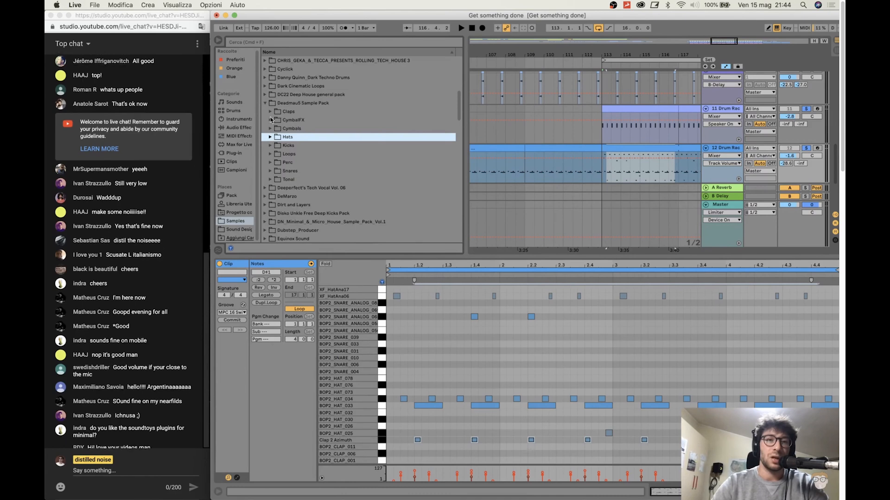
left_click(271, 112)
left_click(151, 476)
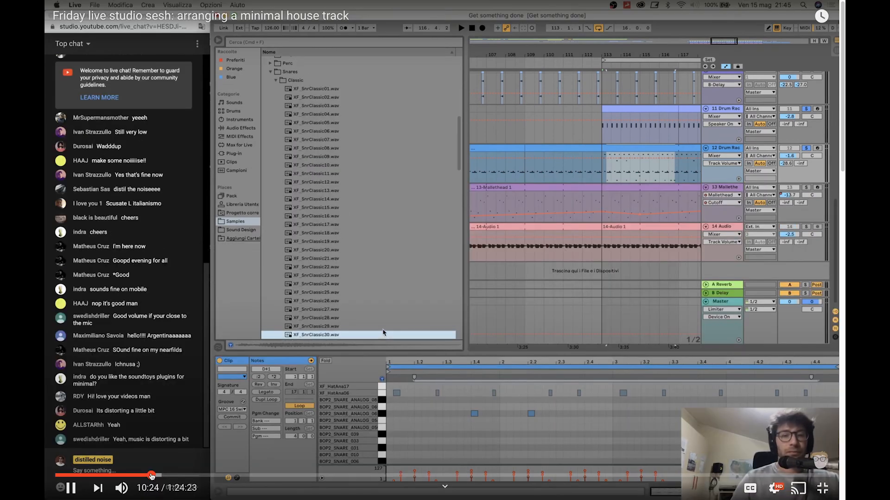
left_click(175, 476)
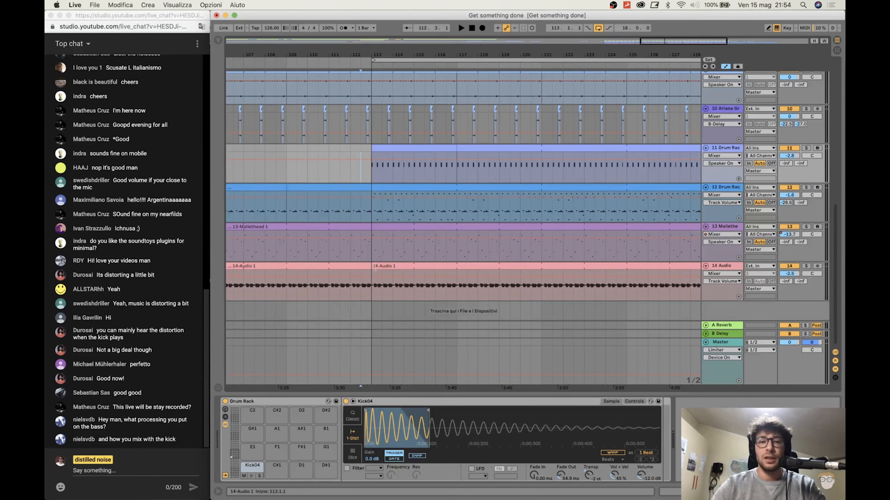
Select and play the 14-Audio 1 bass clip at bar 113, and make the 14 Audio track taller
left_click(374, 267)
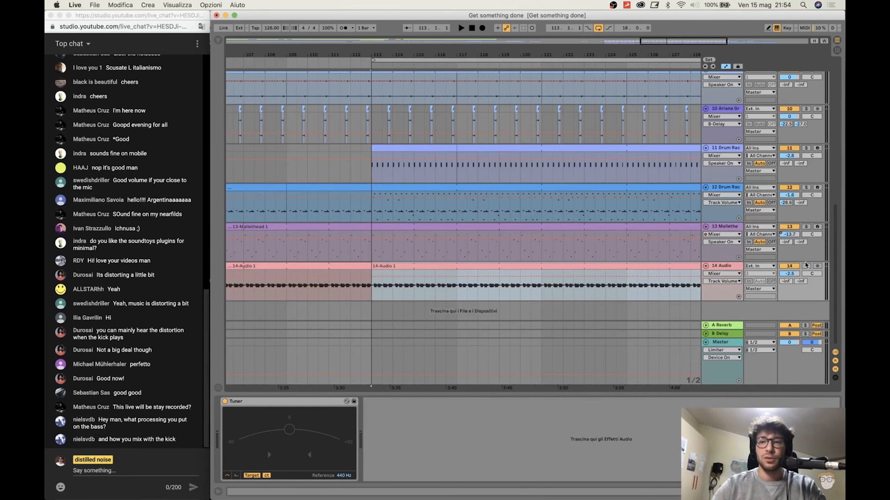
key("space")
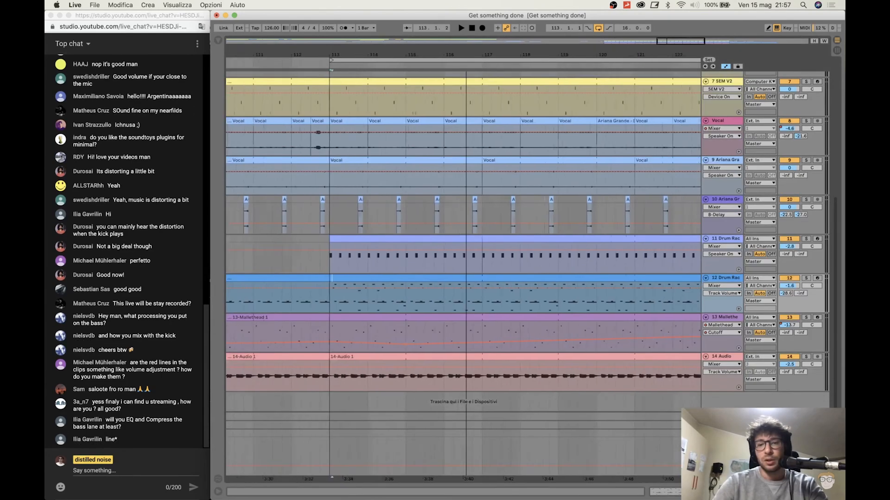
left_click_drag(478, 65, 478, 52)
scroll(543, 157, "right", 1)
left_click_drag(724, 392, 724, 411)
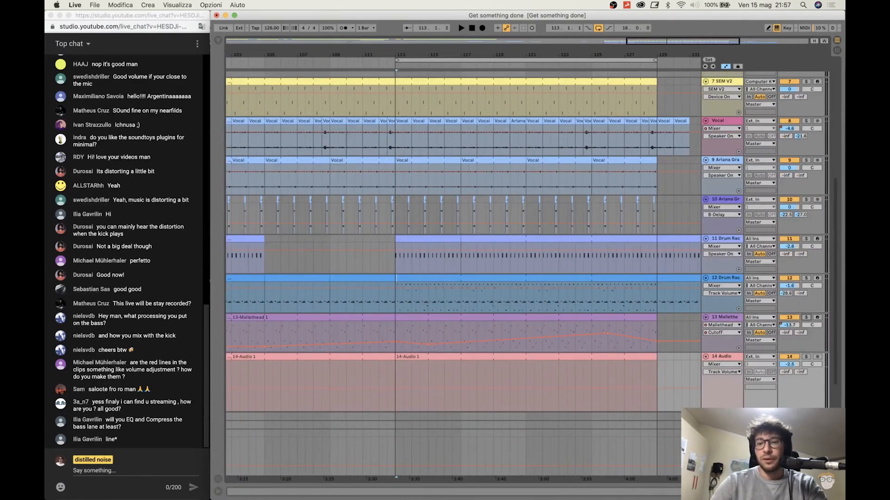
Place the insertion marker at bar 137 on the 14 Audio track and play from there
scroll(613, 274, "up", 2)
scroll(614, 274, "down", 6)
mouse_move(506, 55)
left_mouse_down()
mouse_move(506, 129)
mouse_move(508, 35)
mouse_move(491, 24)
mouse_move(490, 113)
mouse_move(487, 50)
left_mouse_up()
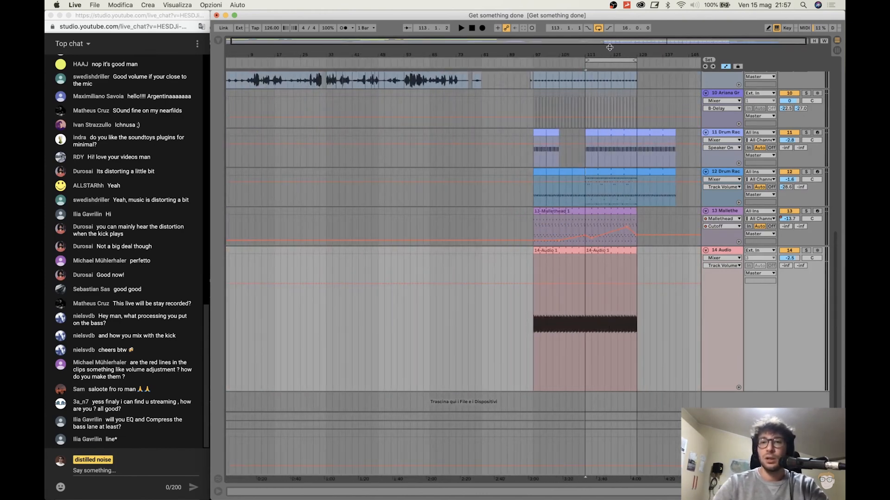
left_click_drag(664, 55, 645, 65)
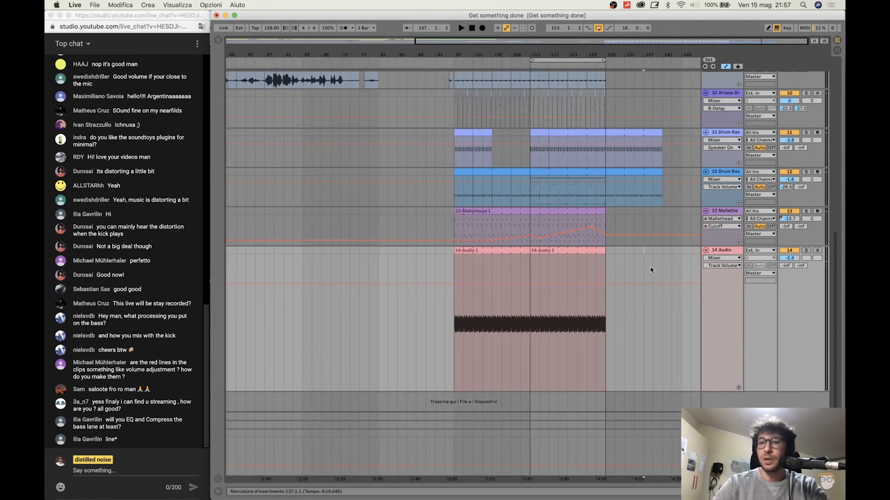
key("space")
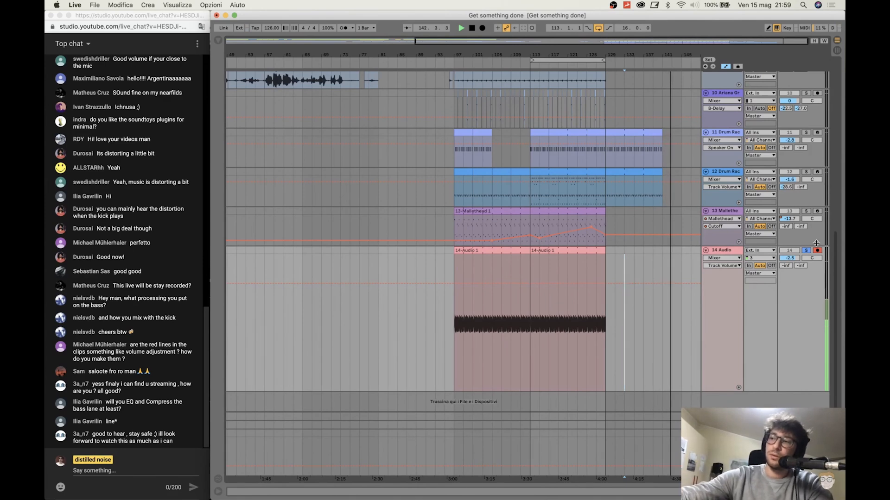
left_click(666, 258)
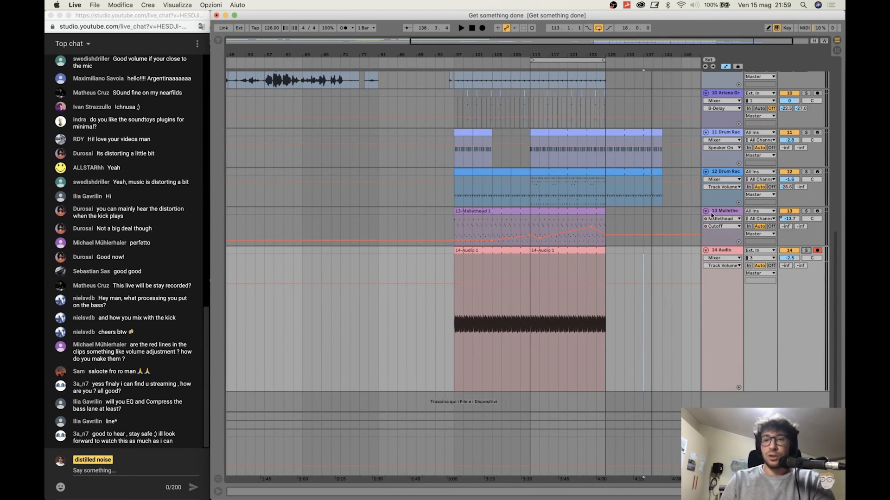
Examine the bass waveform's timing against the grid on 14 Audio, placing the insertion marker at 126.3.2
left_click_drag(649, 50, 645, 69)
mouse_move(499, 51)
left_mouse_down()
mouse_move(497, 82)
mouse_move(434, 79)
left_mouse_up()
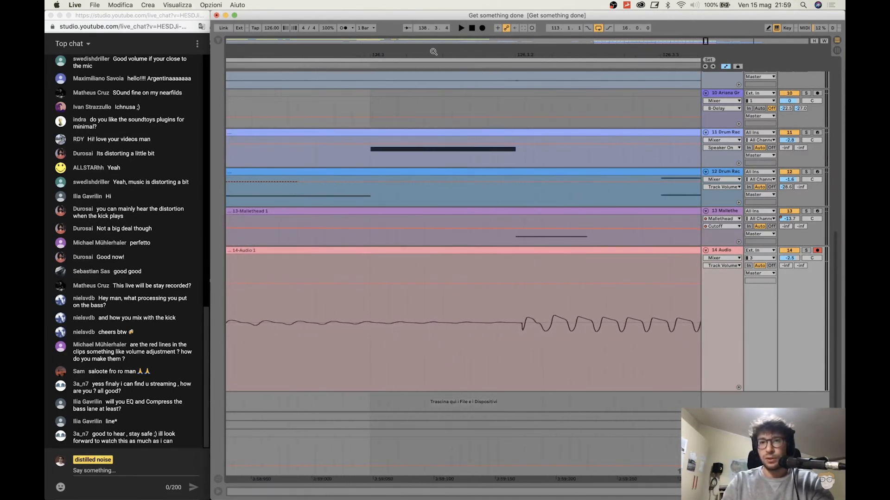
left_click(514, 317)
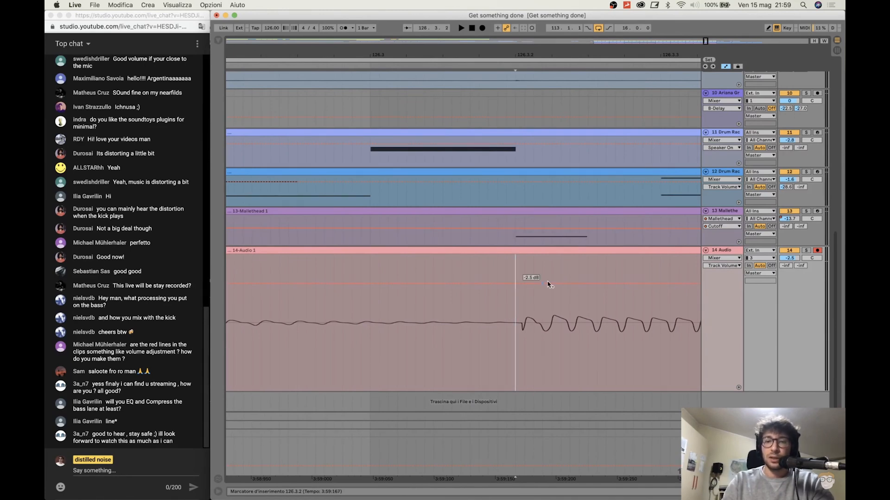
left_click_drag(524, 52, 525, 28)
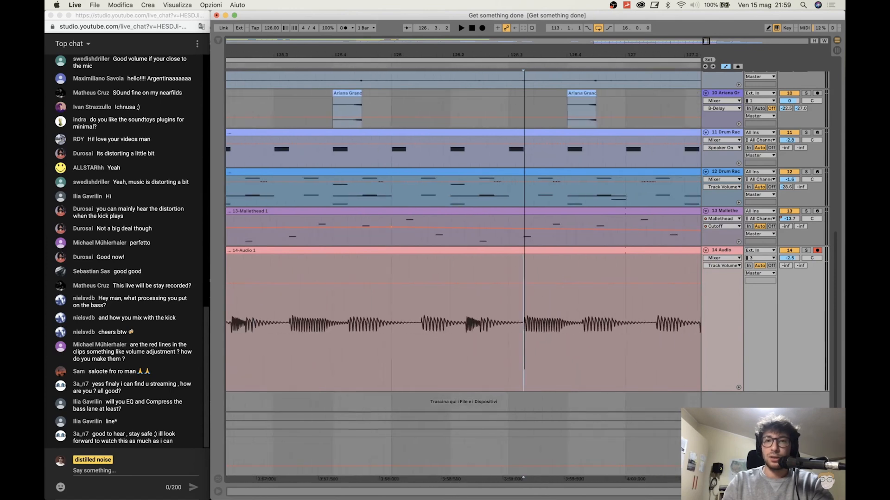
Select bars 113 to 129 across tracks 1 to 4
scroll(503, 128, "up", 5)
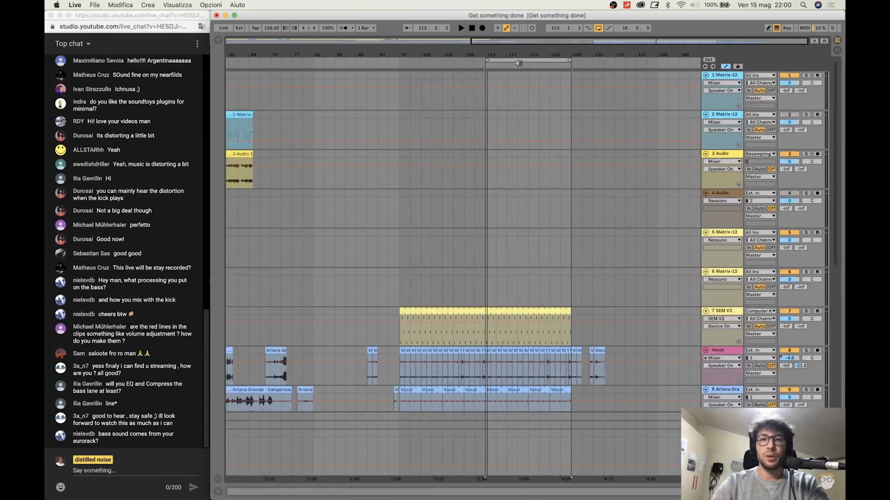
left_click_drag(518, 63, 518, 99)
left_click_drag(416, 100, 516, 199)
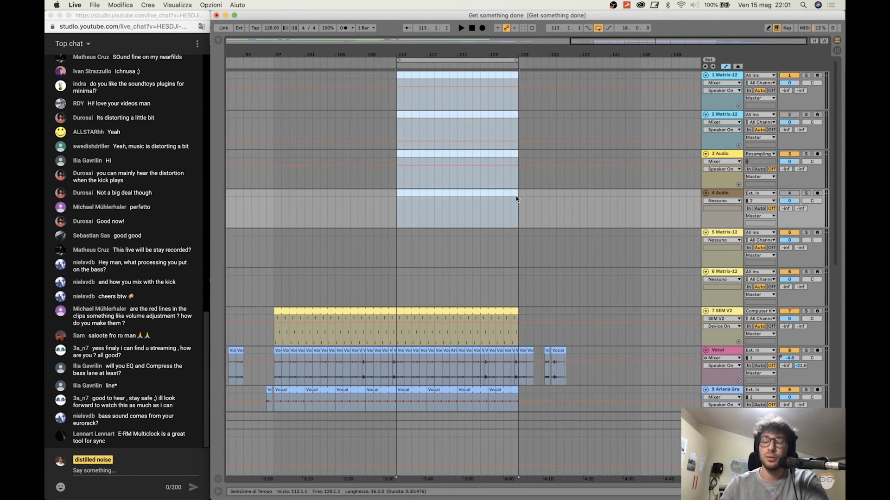
Place the insertion marker at bar 113 on the 1 Matrix-12 track and look over the upper tracks from there
left_click(404, 75)
mouse_move(418, 54)
left_mouse_down()
mouse_move(564, 33)
mouse_move(564, 46)
mouse_move(545, 55)
mouse_move(457, 54)
left_mouse_up()
scroll(451, 144, "up", 1)
scroll(453, 146, "down", 1)
scroll(443, 170, "up", 5)
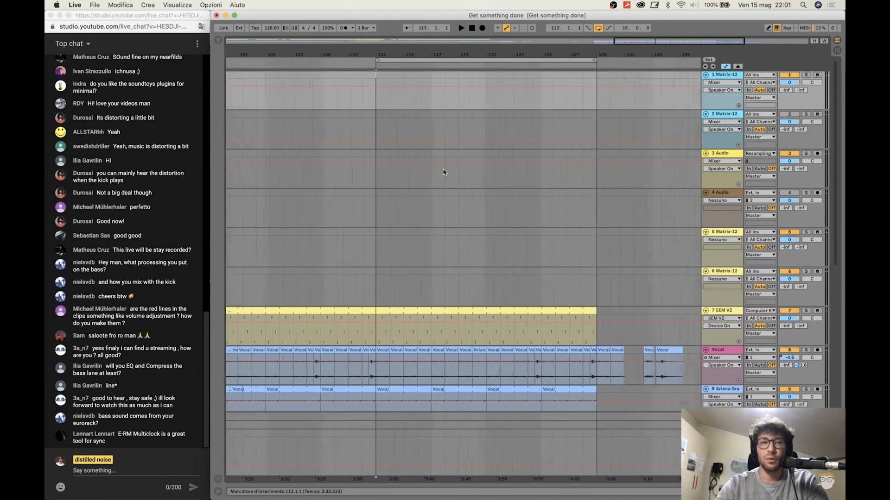
scroll(443, 170, "right", 1)
scroll(443, 170, "down", 1)
left_click(354, 116)
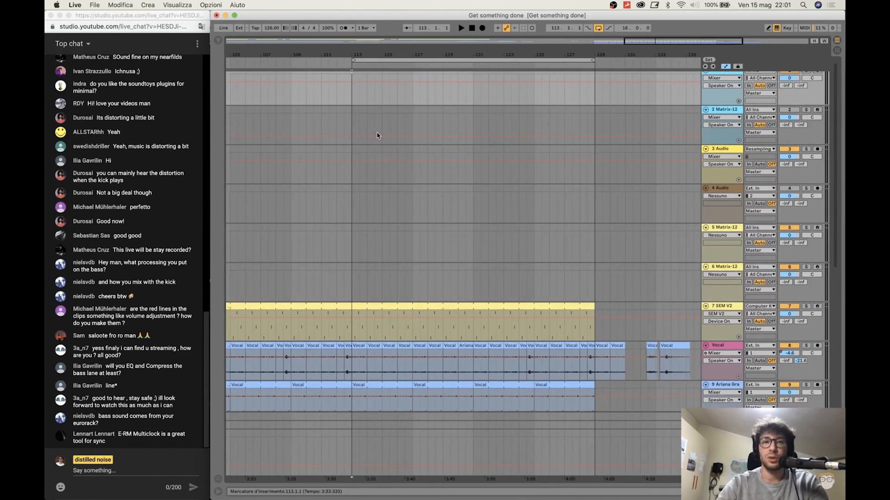
Insert a new MIDI track below the 14 Audio track
scroll(377, 136, "down", 5)
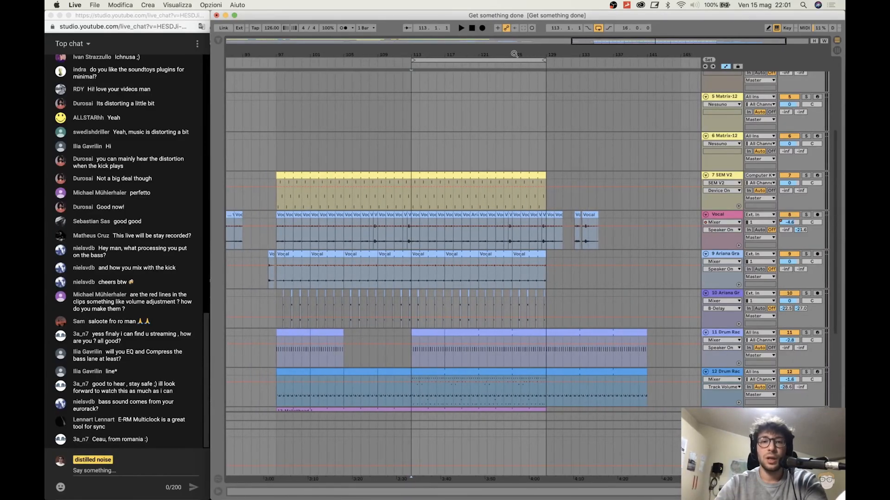
mouse_move(514, 54)
left_mouse_down()
mouse_move(502, 49)
mouse_move(517, 44)
mouse_move(525, 54)
left_mouse_up()
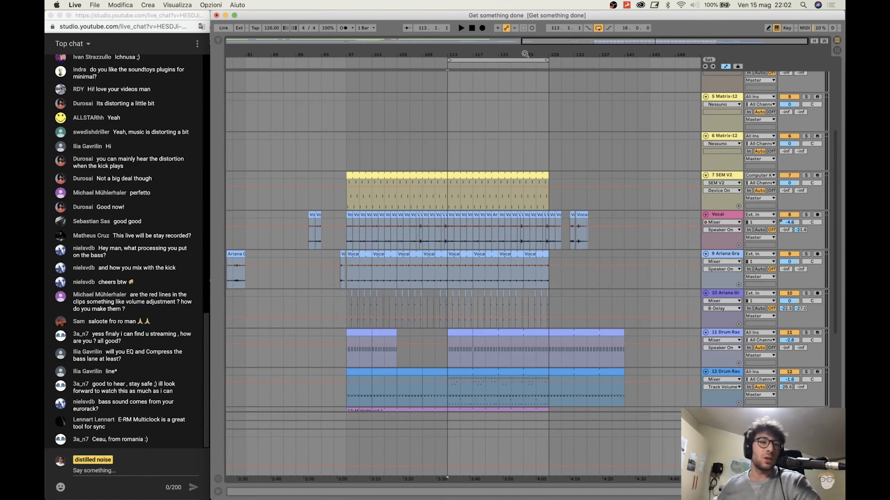
left_click(492, 49)
left_click_drag(492, 48, 510, 47)
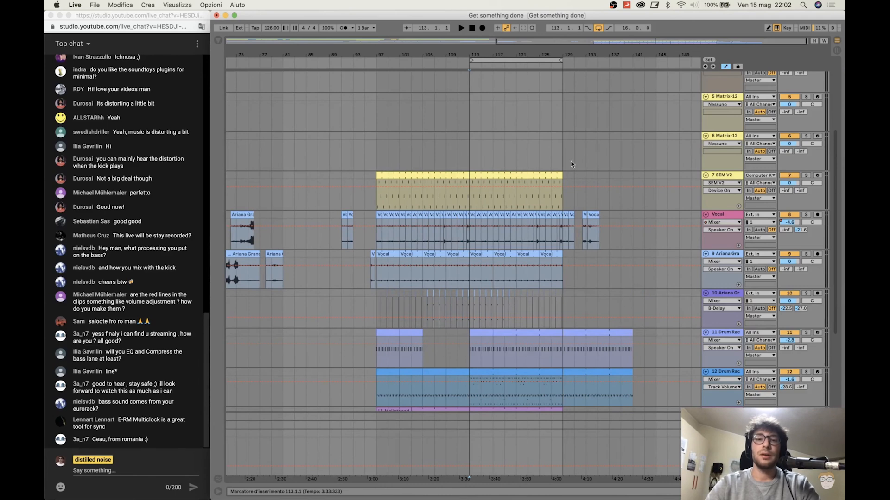
scroll(722, 325, "down", 10)
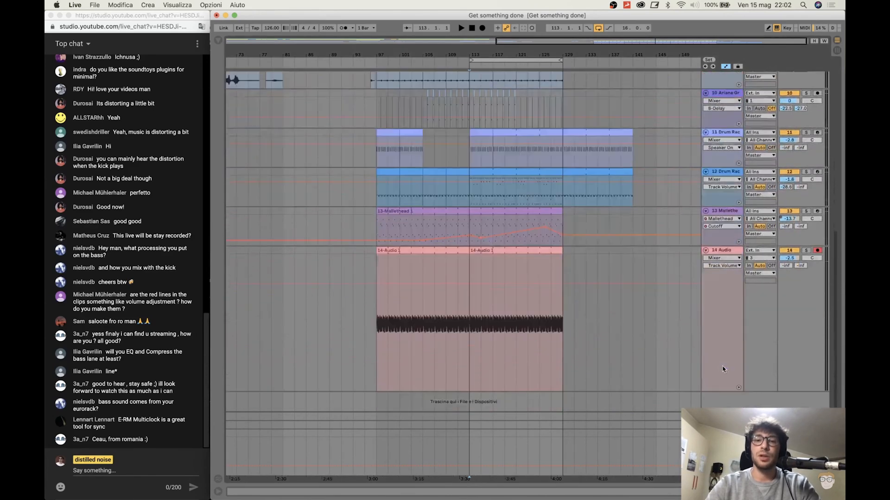
scroll(720, 250, "up", 15)
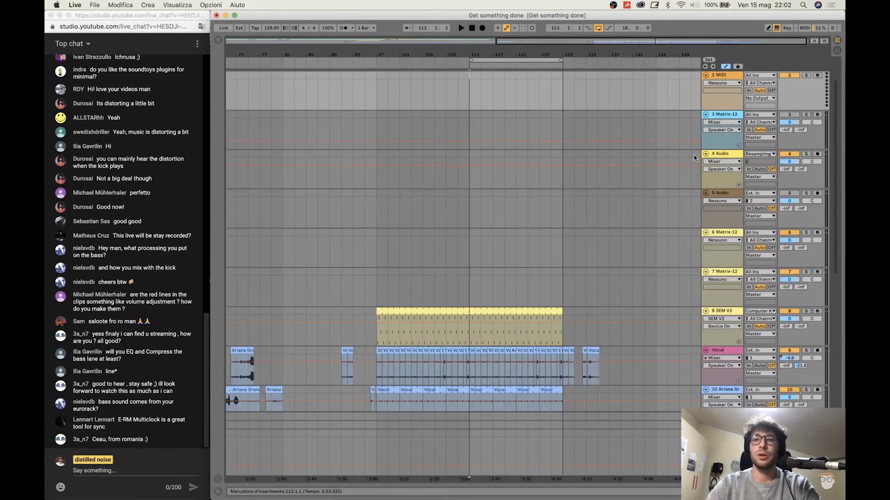
scroll(721, 218, "down", 15)
left_click(728, 254)
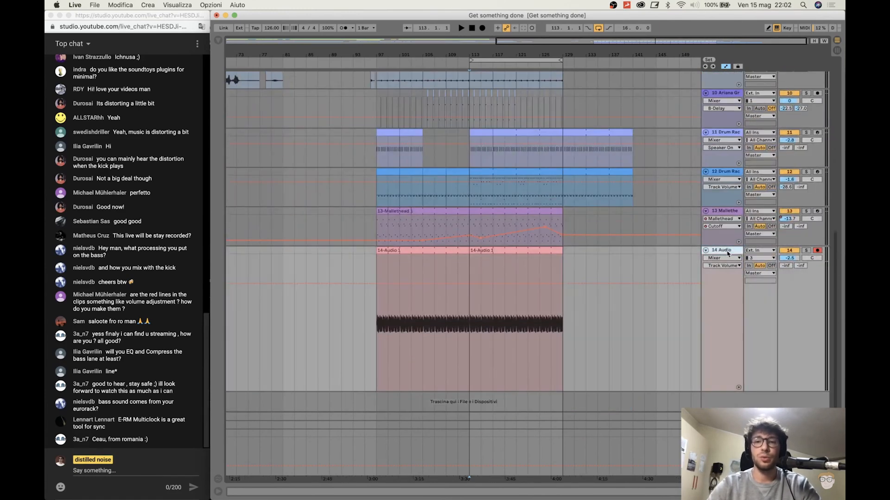
key("super+shift+t")
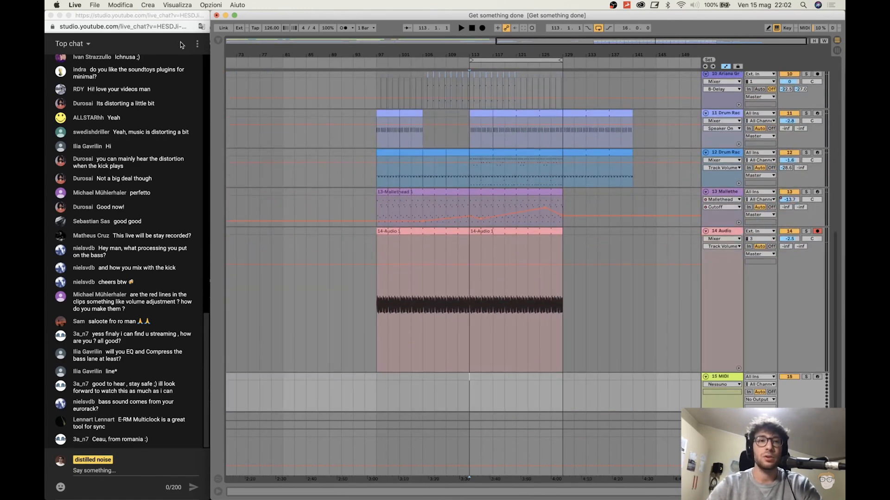
Load Arturia's Stage-73 V electric piano plug-in onto the new MIDI track
left_click(218, 41)
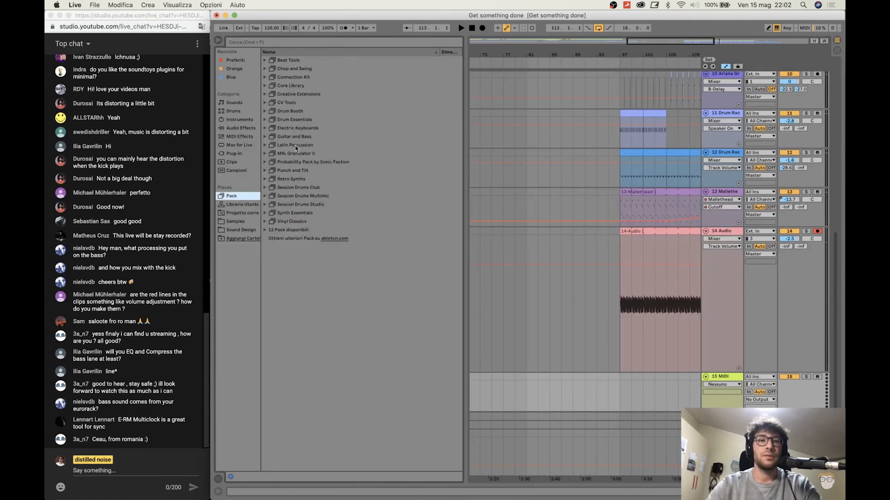
left_click(237, 129)
left_click(236, 154)
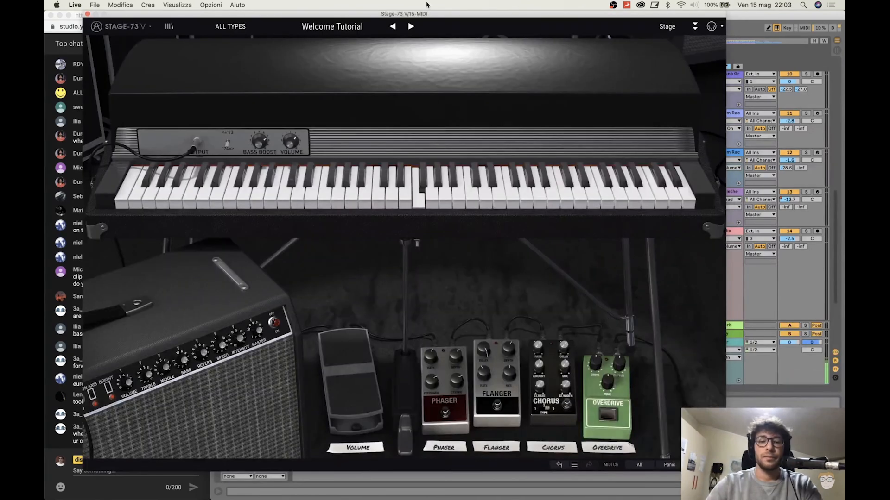
Audition Stage-73 V with a few notes, including some in a lower octave, and close its window
key("j")
key("z")
key("s")
key("d")
key("f")
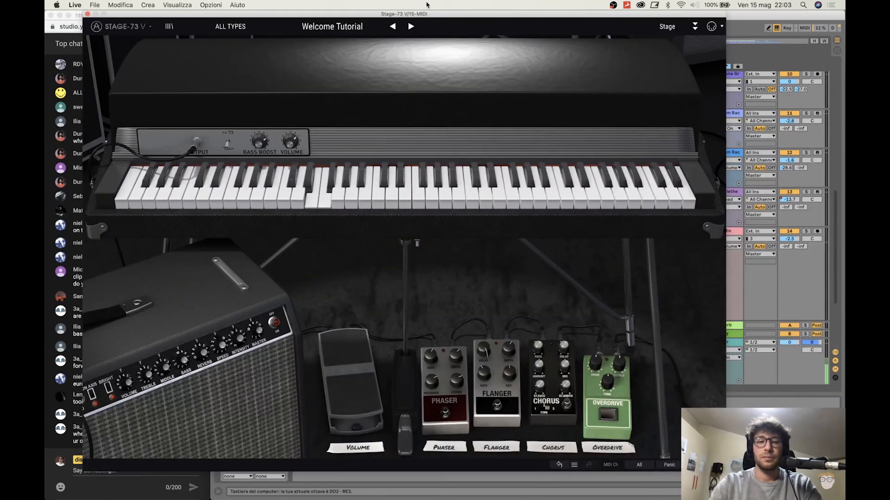
key("l")
key("k")
key("j")
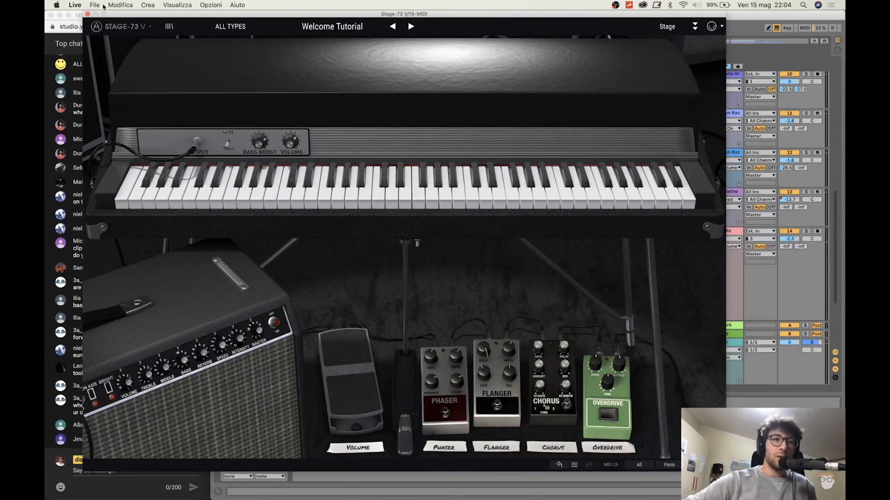
left_click(87, 14)
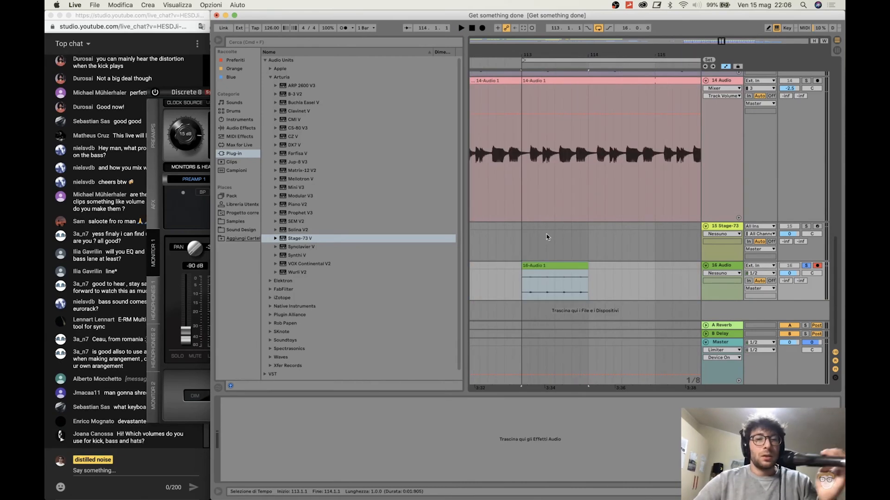
Consolidate the one-bar 16-Audio 1 clip at bar 113 and open the resulting clip
left_click(548, 265)
key("super+j")
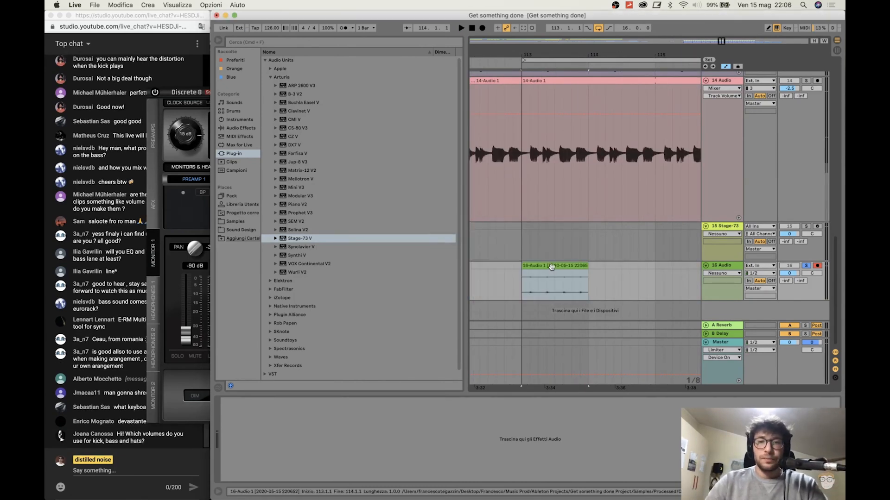
double_click(549, 265)
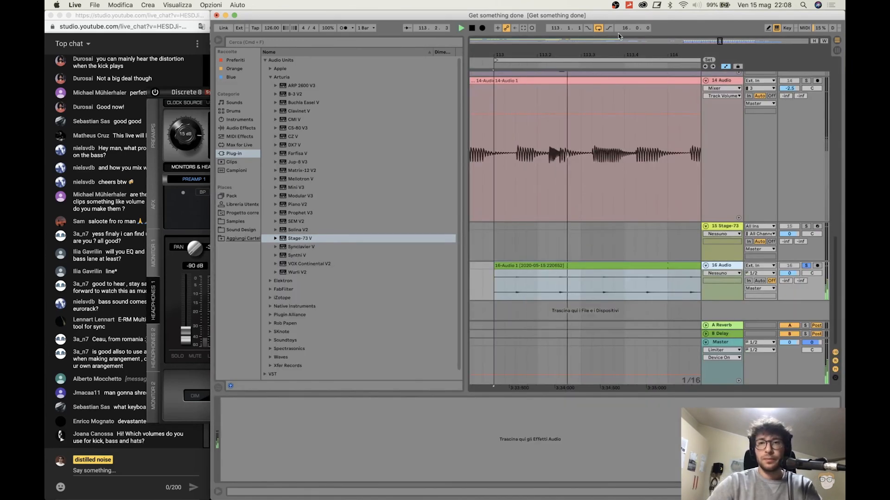
Turn off solo on the 16 Audio track, listen to it with the full arrangement and stop playback
scroll(504, 187, "right", 5)
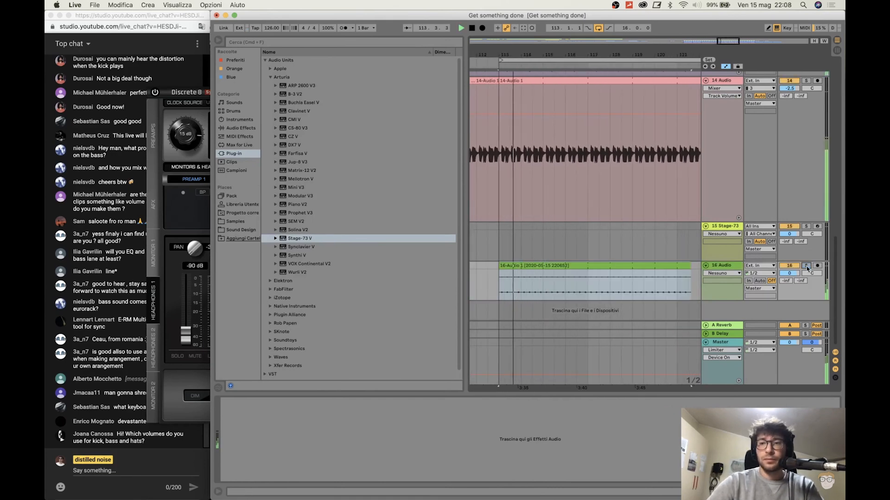
left_click(806, 266)
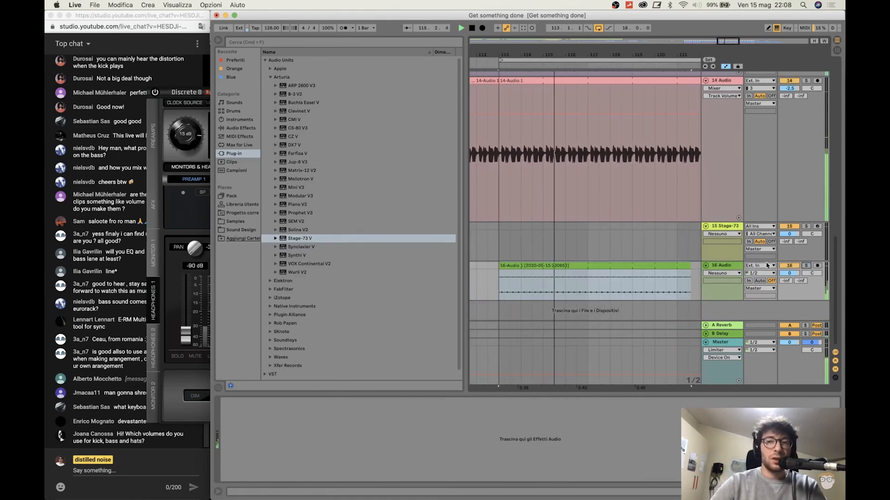
key("space")
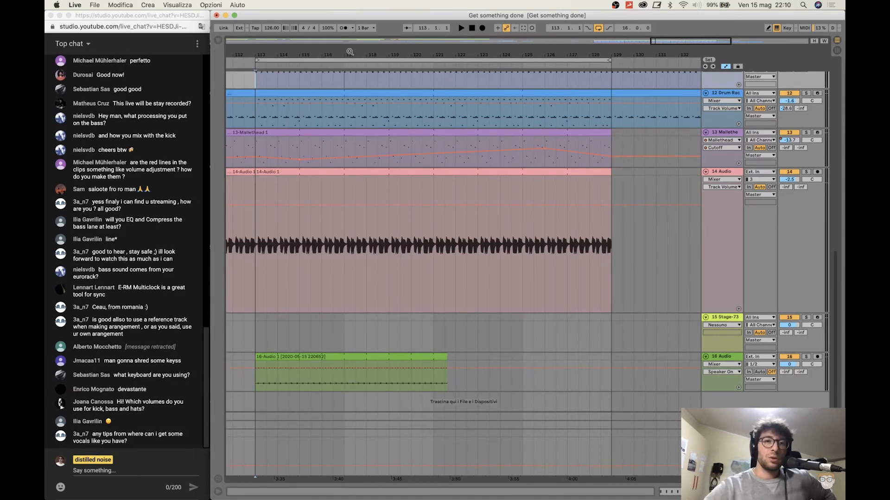
Review the drum, vocal and bass tracks around bar 113, placing the insertion marker at bar 112 on the Vocal track along the way
mouse_move(350, 52)
left_mouse_down()
mouse_move(500, 23)
mouse_move(466, 78)
left_mouse_up()
left_click(418, 116)
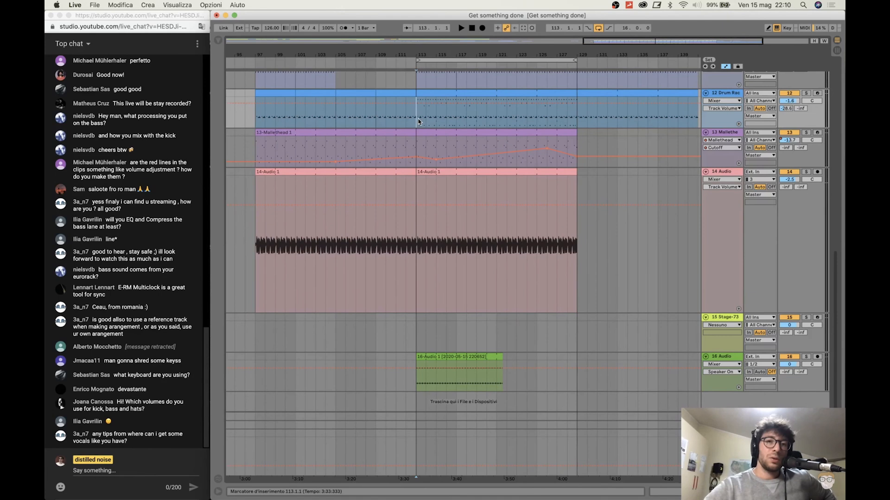
scroll(431, 164, "up", 5)
scroll(431, 163, "up", 4)
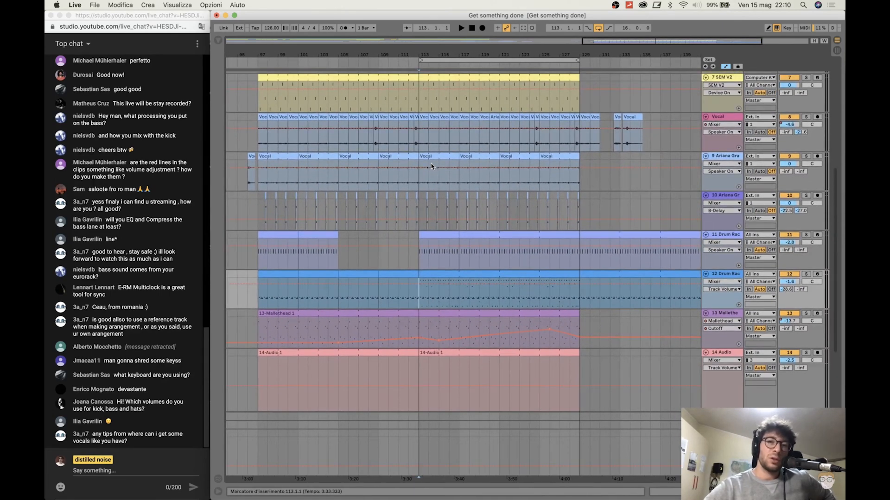
left_click(409, 136)
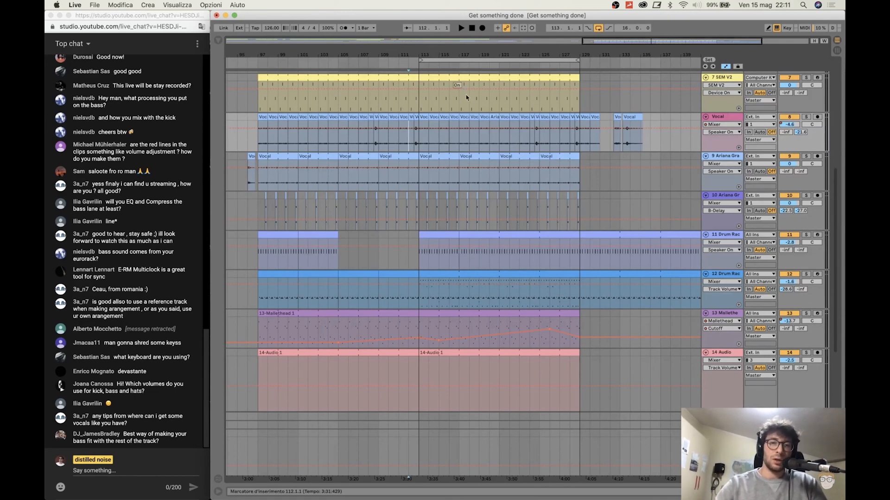
left_click_drag(428, 53, 432, 151)
scroll(314, 154, "down", 4)
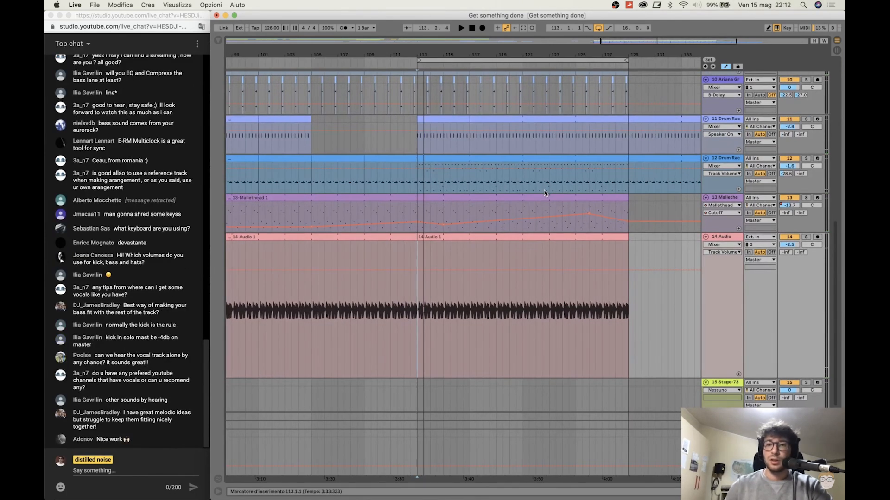
Arm the 15 Stage-73 track and record an electric piano part from bar 105 to about bar 117
left_click(817, 318)
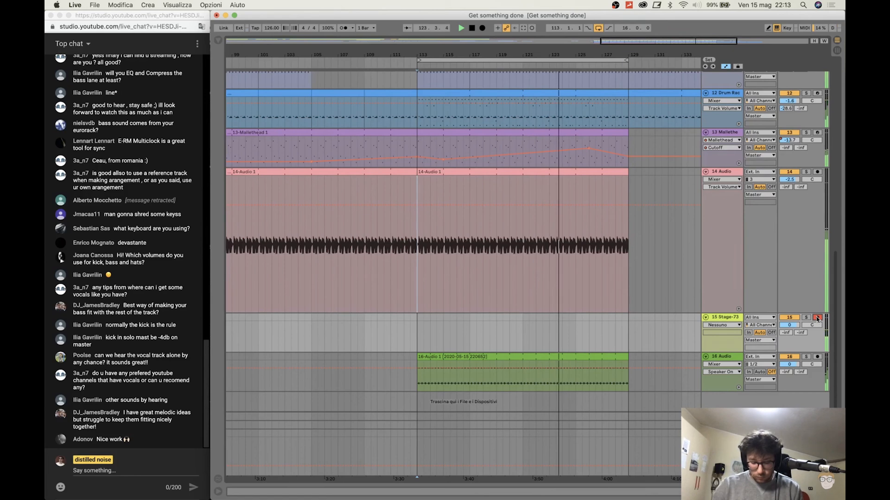
key("space")
left_click(482, 28)
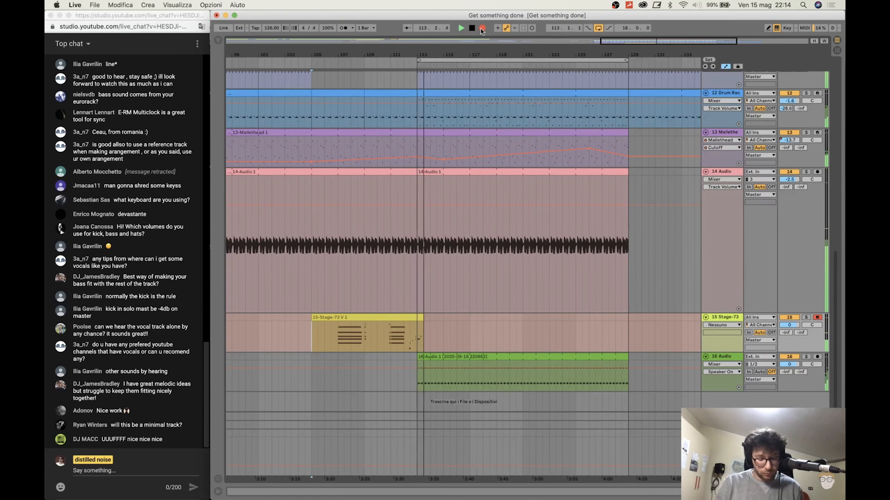
key("space")
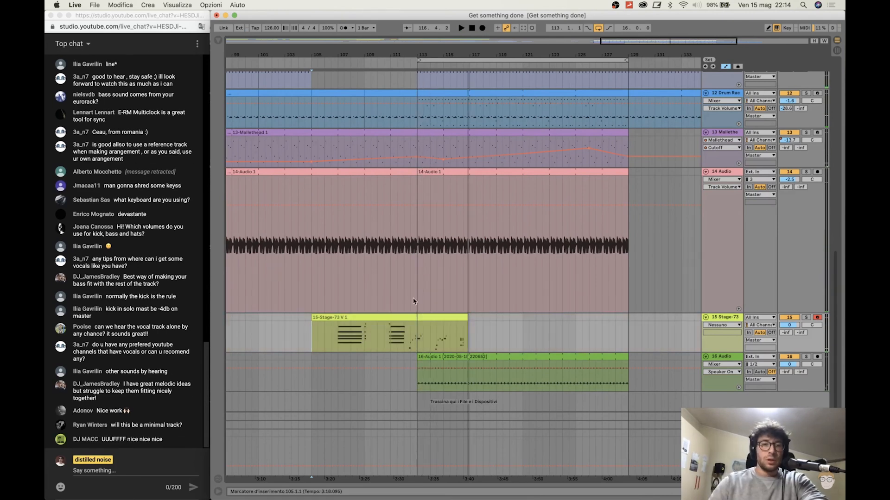
Play back the recorded Stage-73 part, switch on the plug-in's Chorus pedal and adjust one of its knobs
key("space")
double_click(341, 318)
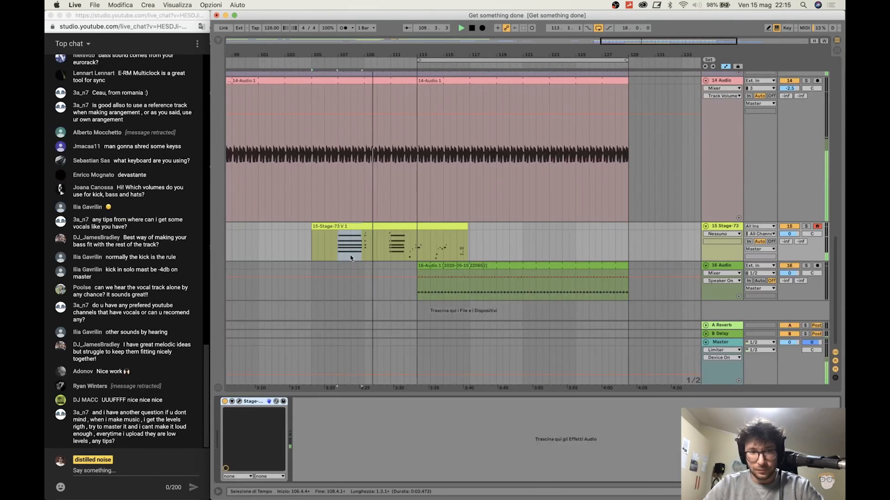
left_click(239, 402)
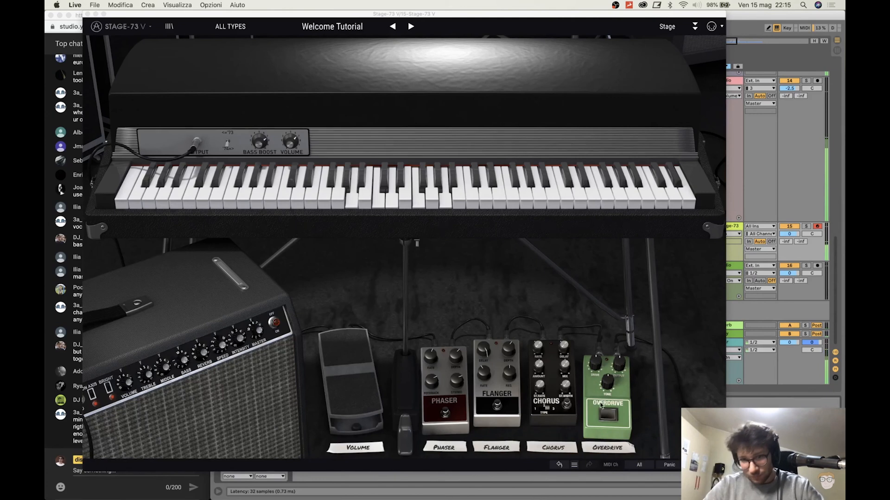
left_click(567, 403)
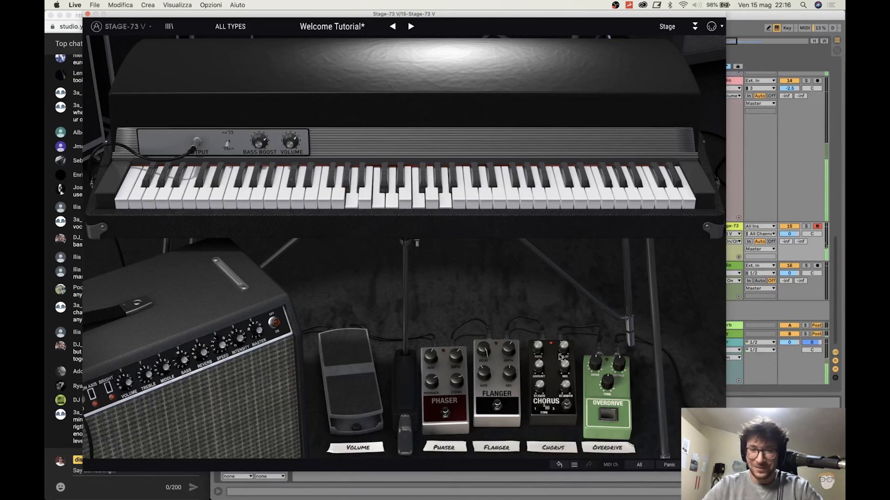
left_click(538, 346)
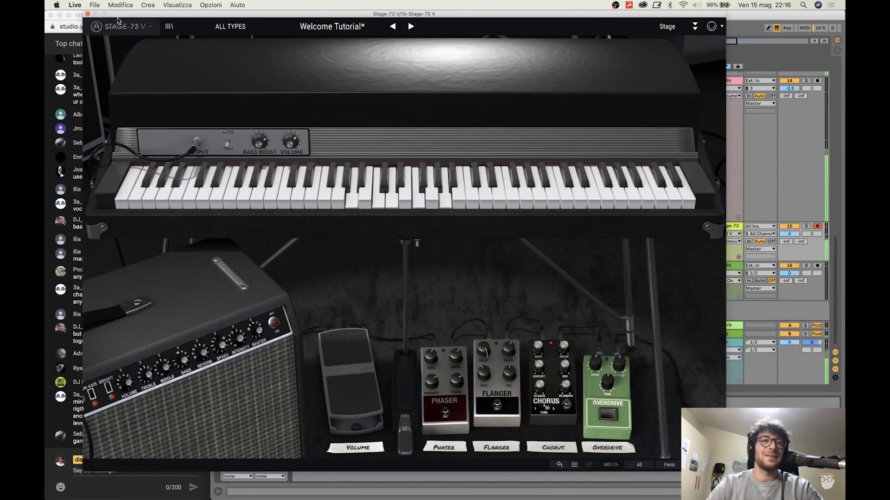
left_click_drag(118, 13, 247, 15)
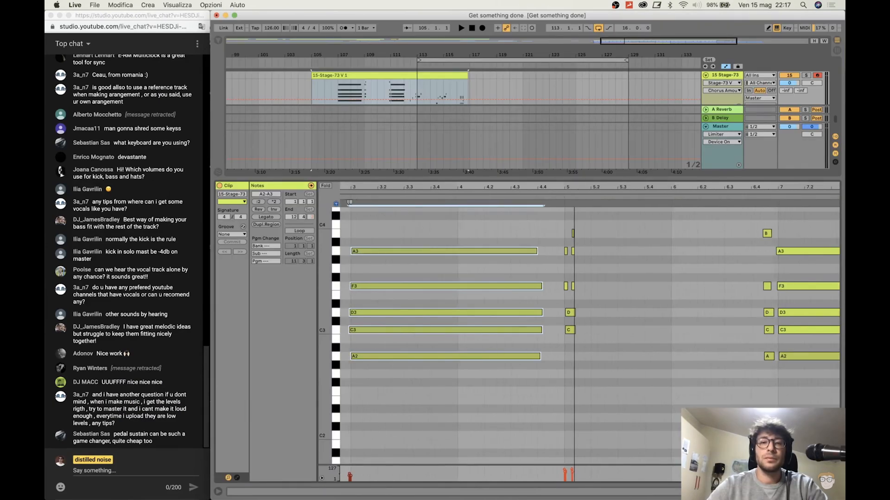
Set the velocities of the held A2–A3 chord at clip bar 3 to the range 48–67 and play it back
left_click_drag(468, 187, 465, 165)
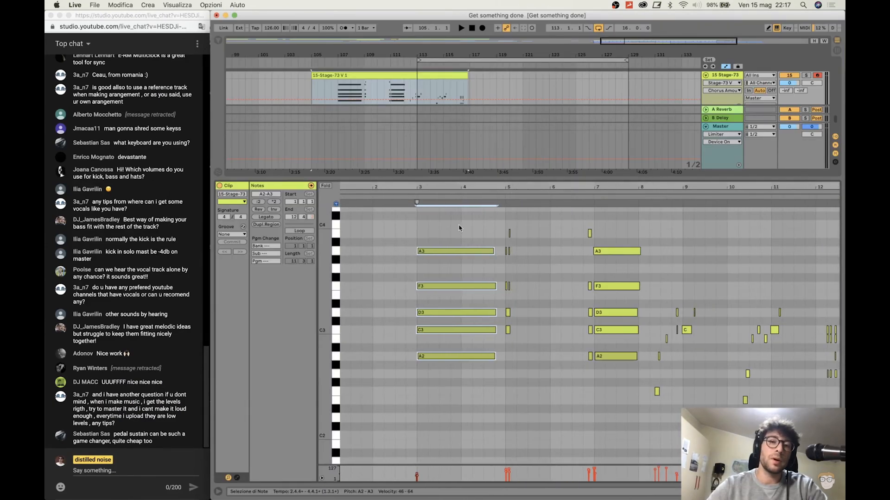
left_click_drag(459, 227, 465, 347)
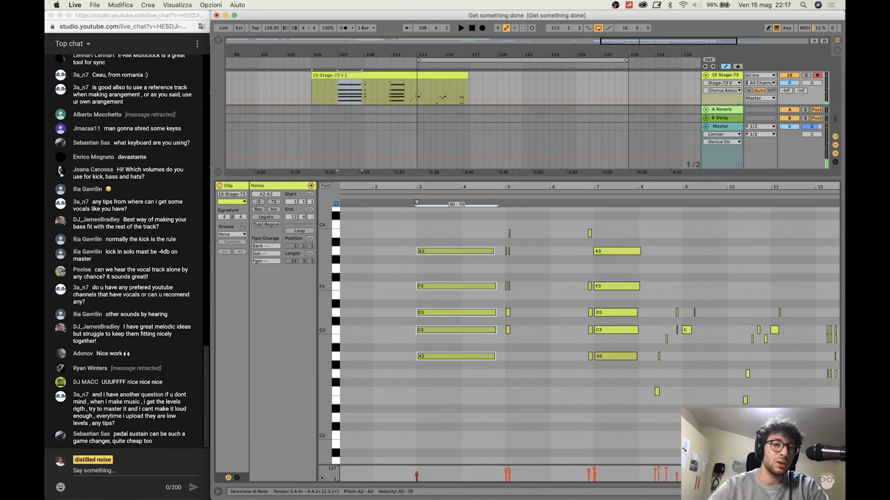
key("space")
Shift the held A2–A3 chord at clip bar 7 slightly earlier to start on the bar line and listen to it
left_click_drag(507, 187, 560, 223)
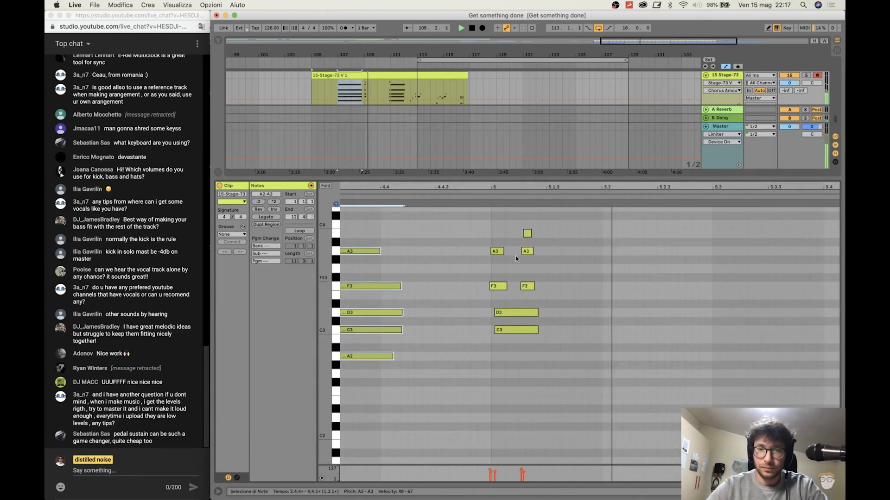
left_click(510, 243)
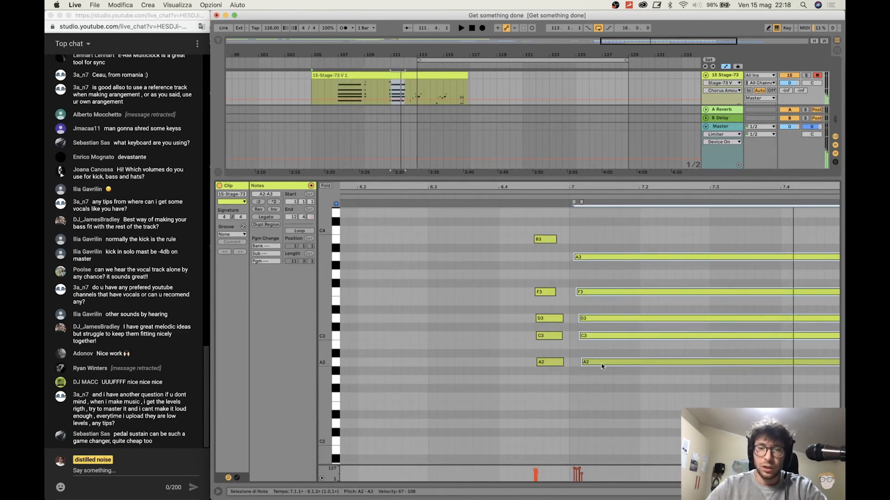
left_click_drag(602, 367, 597, 365)
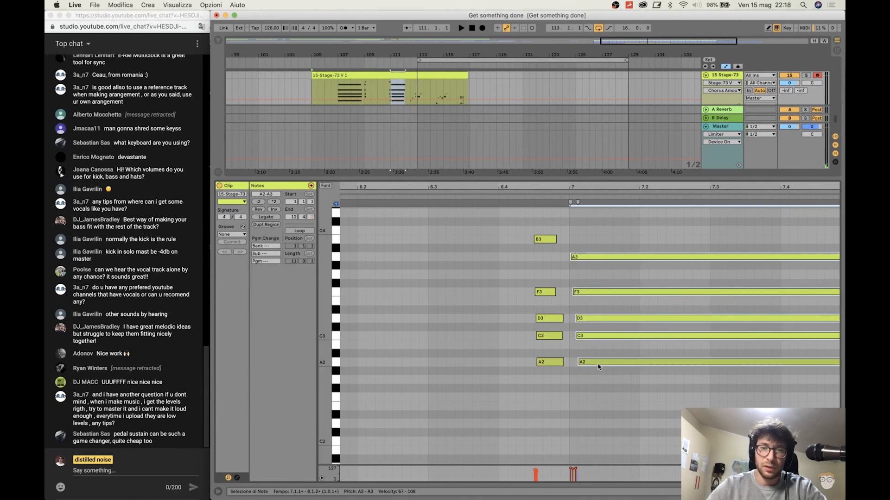
left_click(392, 269)
key("space")
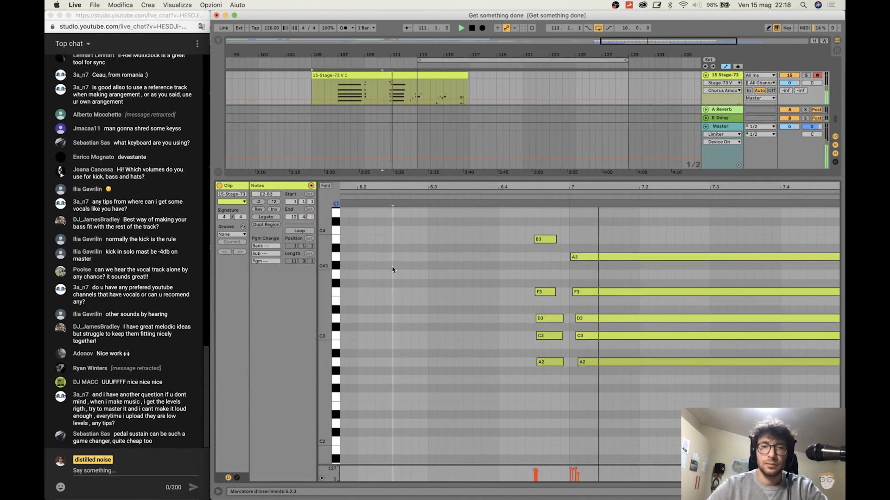
Play back the melody after clip bar 8 and move the last D3 note of its first phrase to 9.2.3
left_click_drag(546, 187, 276, 174)
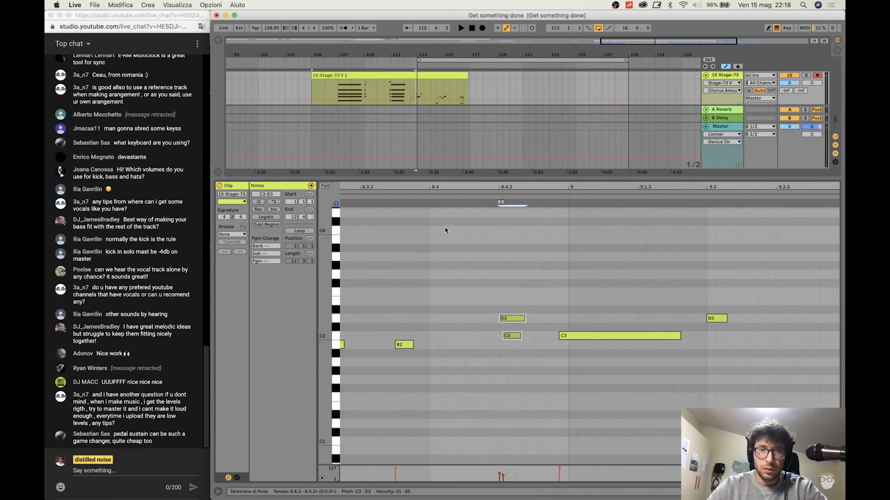
key("space")
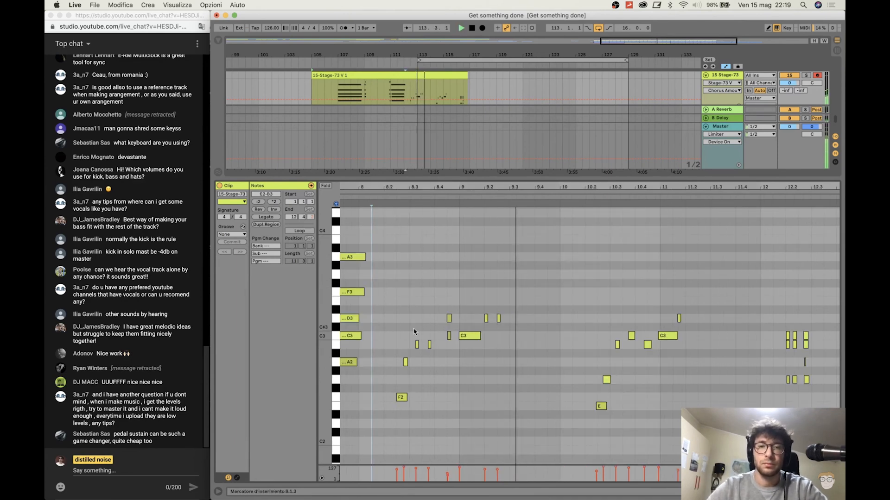
left_click(485, 309)
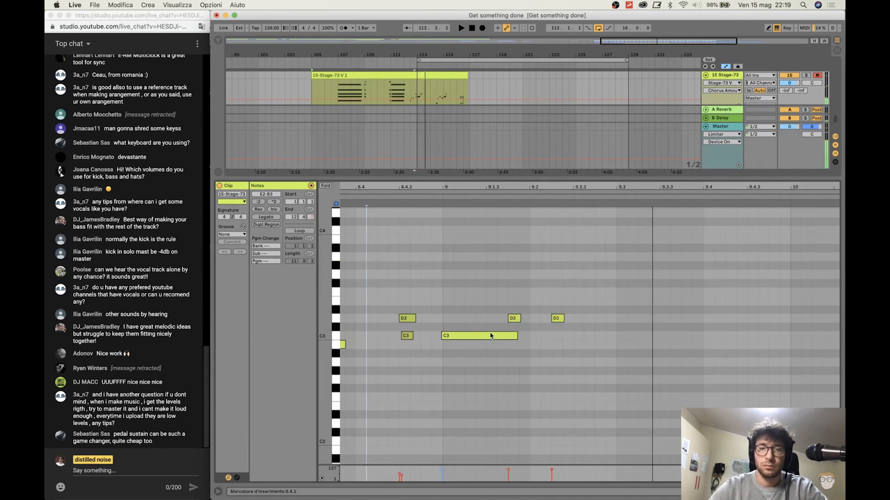
left_click_drag(557, 318, 579, 319)
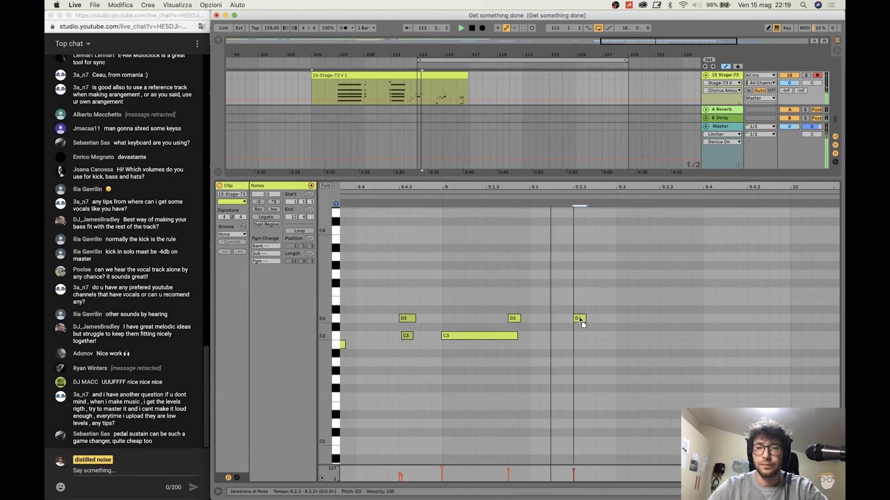
left_click(388, 298)
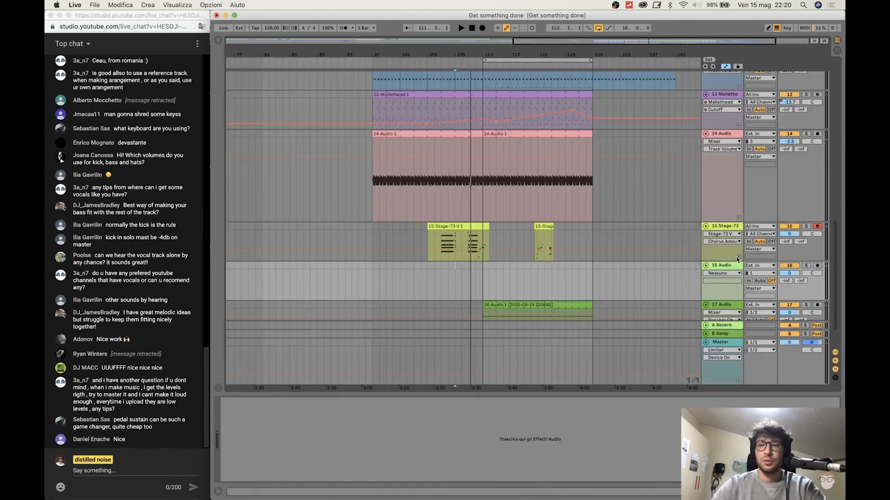
Record the soloed Stage-73 part onto the 16 Audio track by resampling
left_click(723, 274)
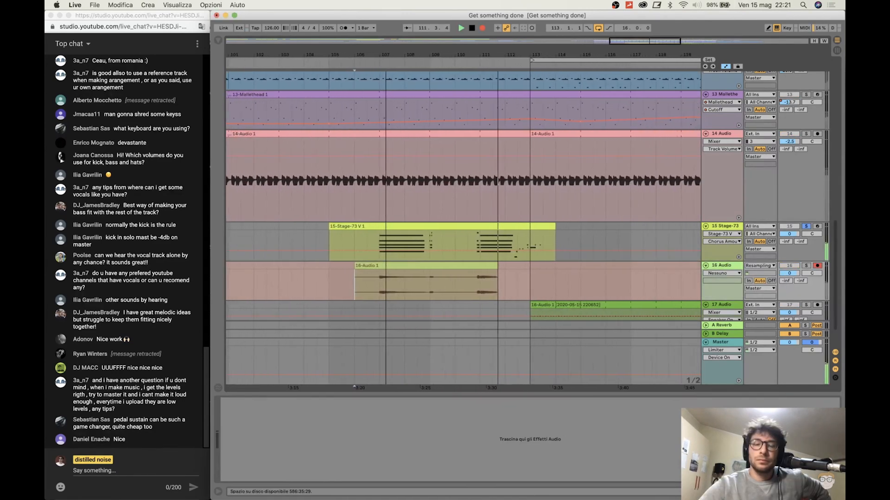
left_click_drag(386, 54, 386, 51)
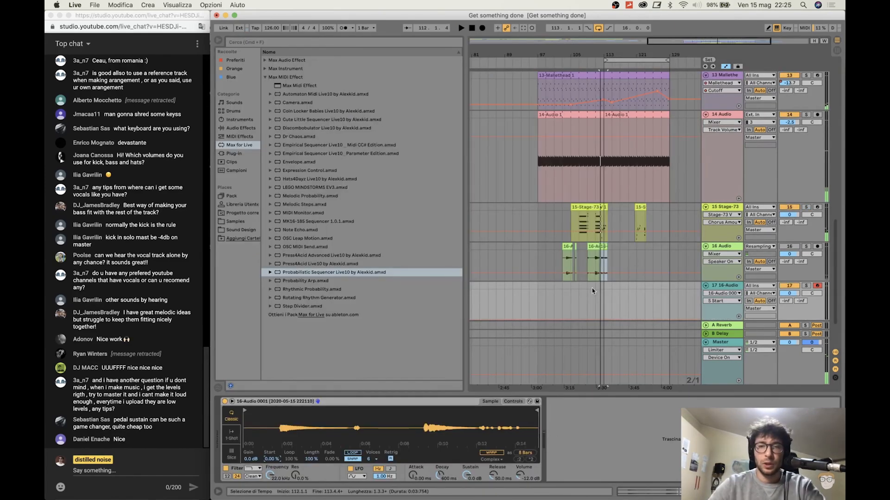
Insert a four-bar MIDI clip at bar 113 on the 17 16-Audio track and add a C3 note at its start
left_click_drag(601, 291, 647, 290)
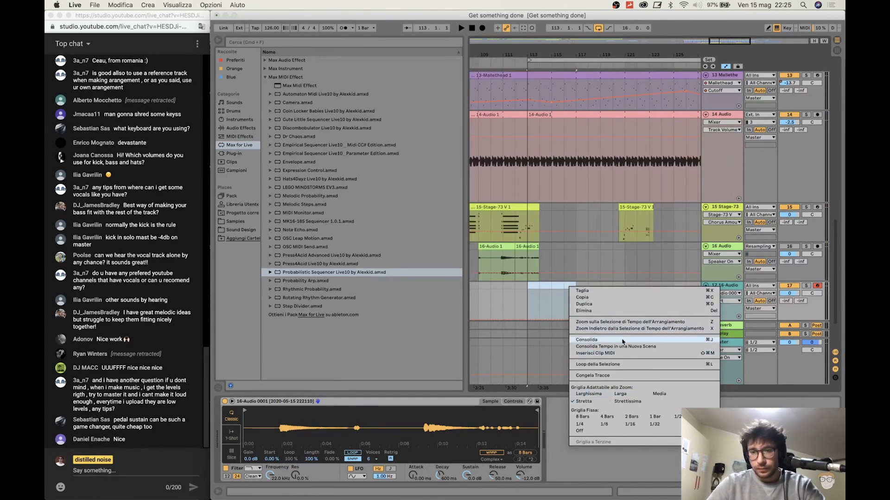
left_click(608, 354)
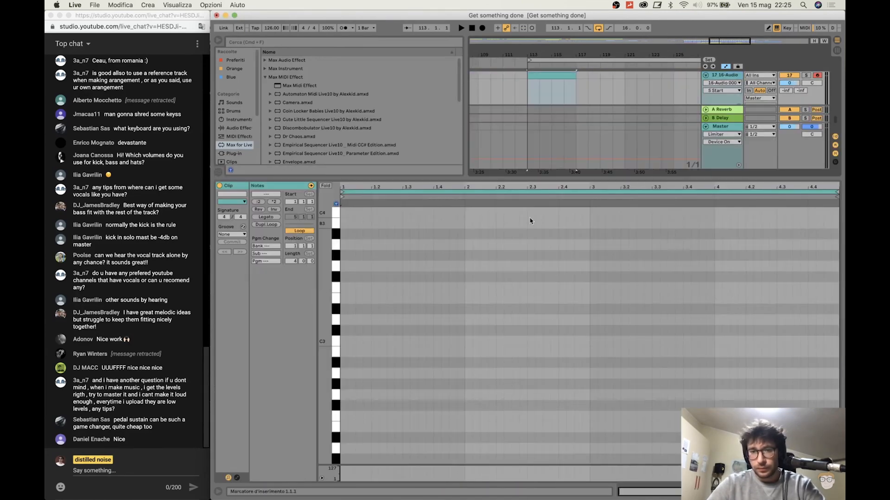
double_click(343, 343)
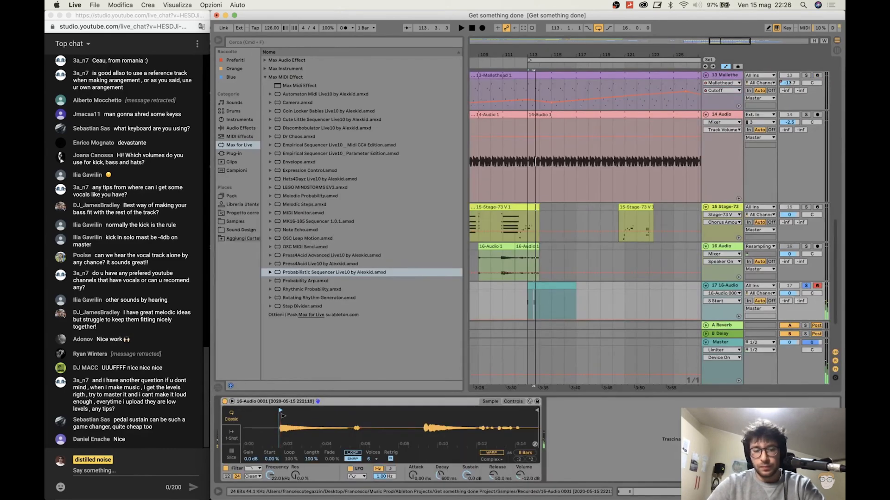
key("x")
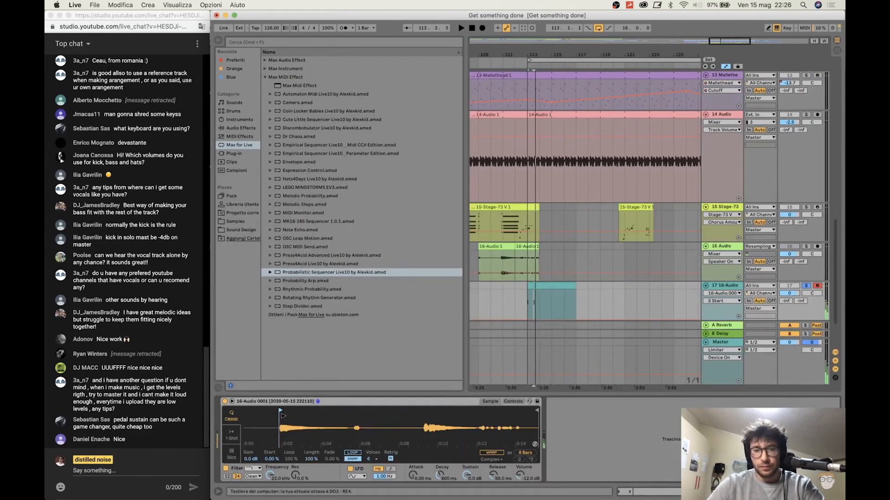
Add further C3 notes to the clip at 1.4.4, from 2.2.1 to 3.2.3, and at 3.4.1
left_click(543, 299)
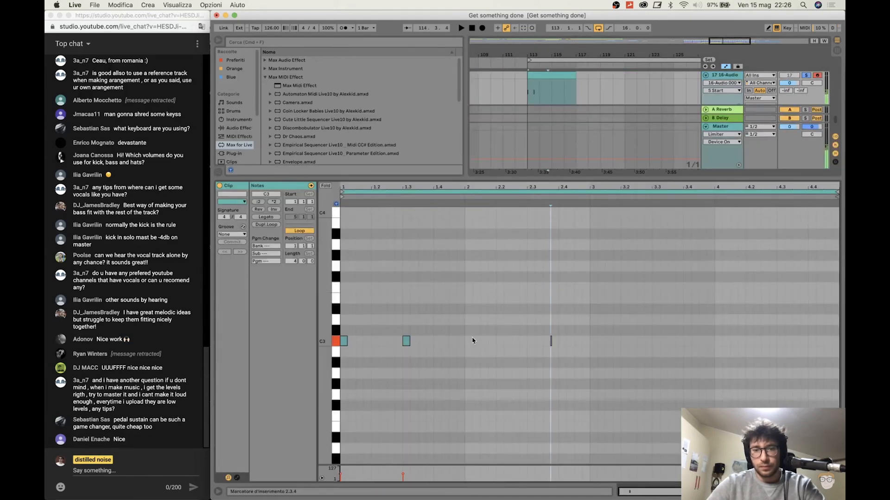
key("space")
left_click(460, 341)
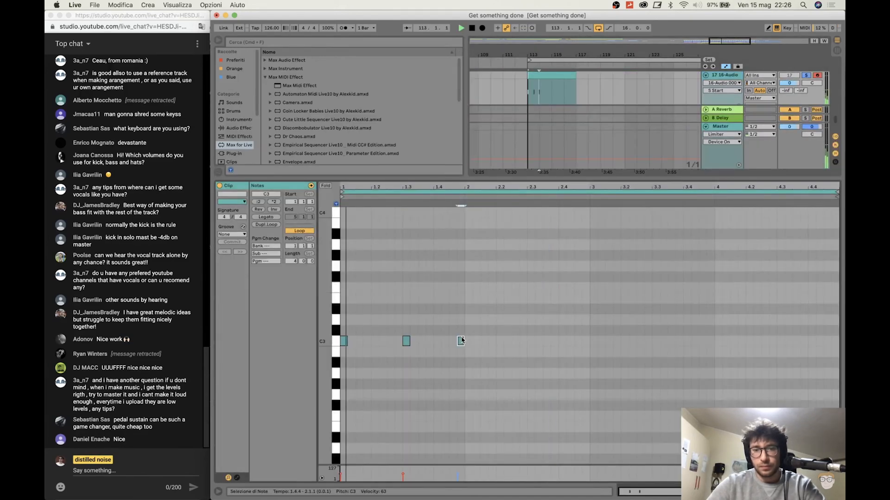
left_click(500, 331)
left_click_drag(500, 337, 636, 341)
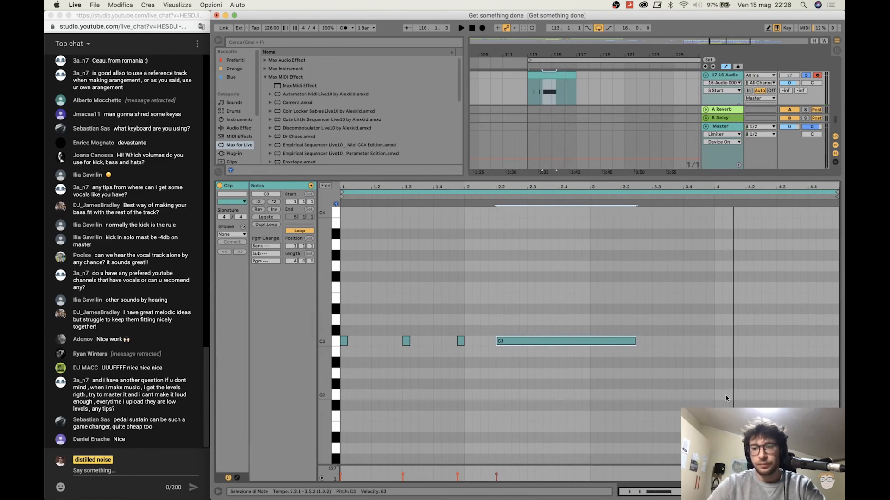
double_click(694, 341)
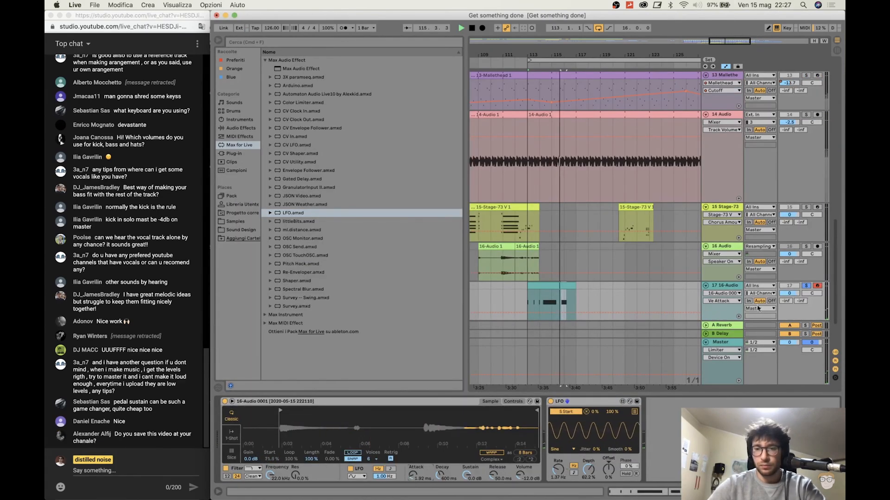
Unsolo the 17 16-Audio track and lower the sampler's decay to 102 ms while playing it with the other tracks
left_click(807, 286)
key("space")
key("space")
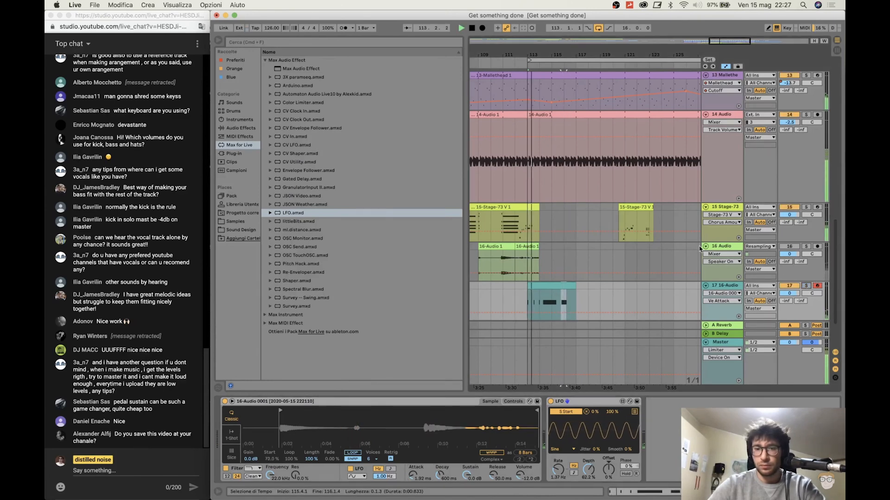
left_click_drag(440, 475, 439, 489)
key("space")
key("space")
Shorten the long C3 note in the 17 16-Audio clip to end at 2.4 and add a short C3 note at 3.1.3
double_click(558, 291)
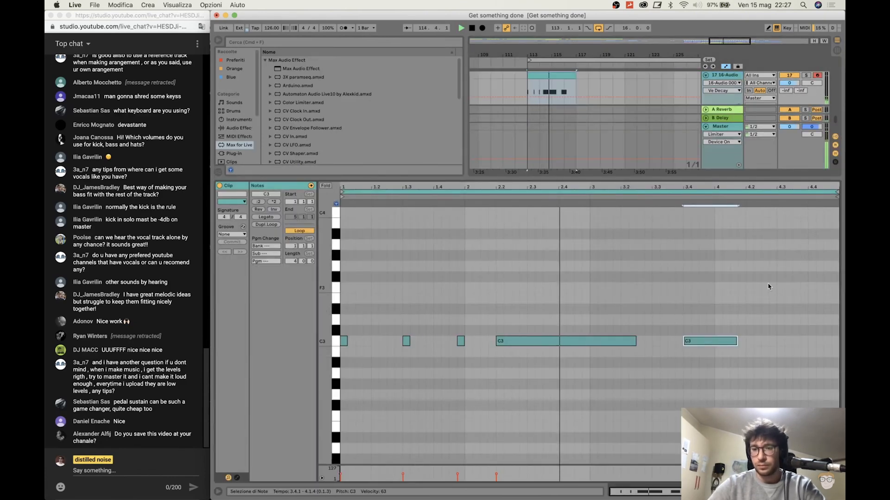
left_click_drag(634, 341, 558, 342)
double_click(617, 342)
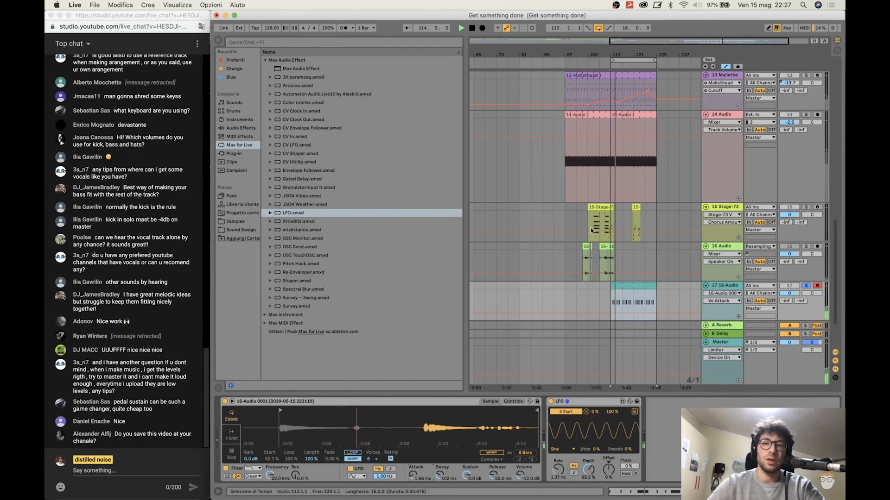
Hide the browser and set the 17 16-Audio track's volume to 4.1 dB while playing from bar 113
mouse_move(630, 56)
left_mouse_down()
mouse_move(612, 56)
mouse_move(648, 56)
mouse_move(619, 56)
left_mouse_up()
left_click(218, 41)
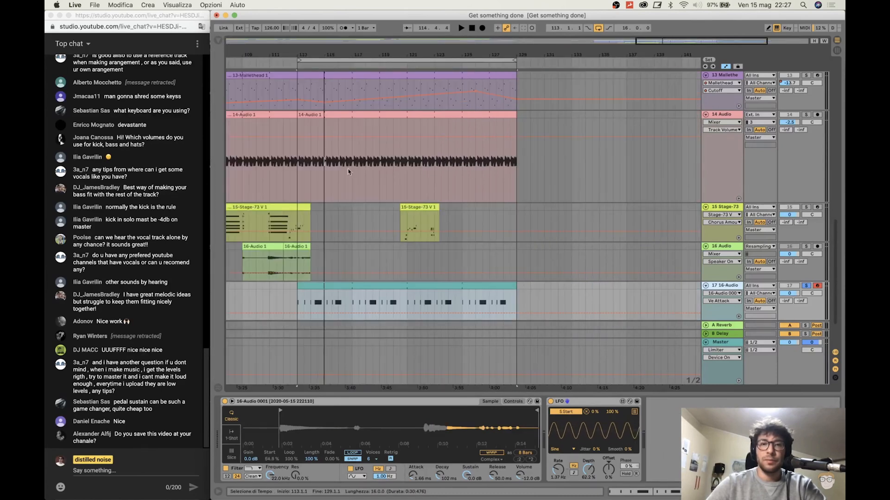
mouse_move(269, 55)
left_mouse_down()
mouse_move(268, 62)
mouse_move(420, 66)
mouse_move(420, 102)
mouse_move(424, 58)
left_mouse_up()
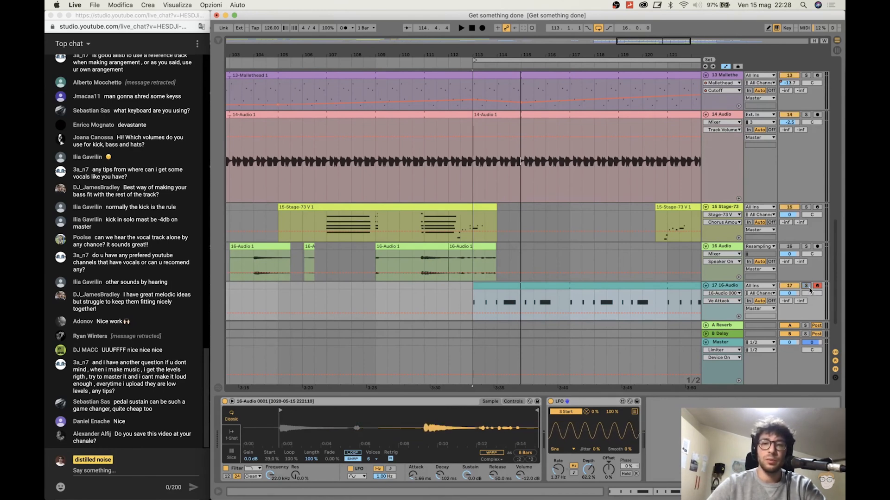
key("space")
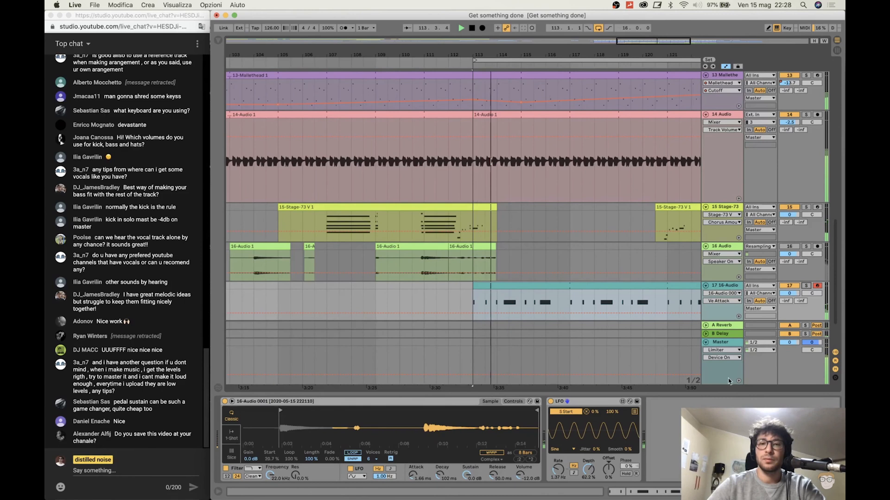
left_click_drag(789, 293, 789, 285)
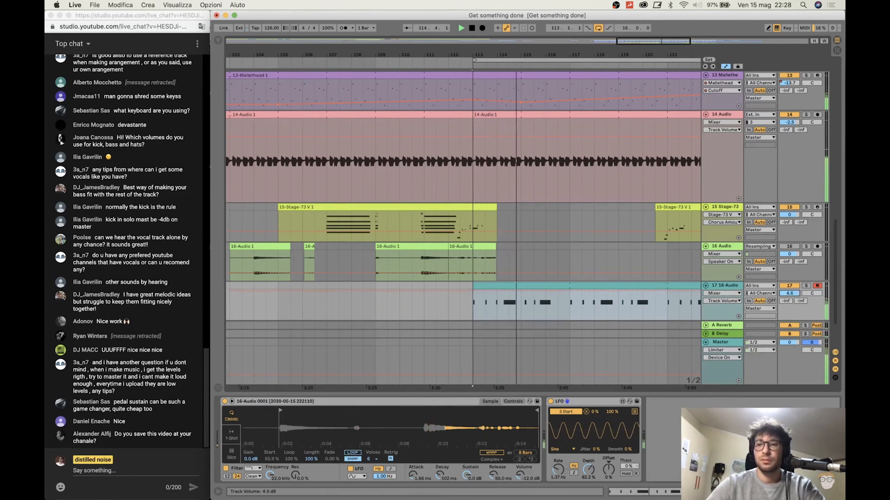
Open the MIDI clip on the 17 16-Audio track and examine its C3 note pattern
double_click(515, 300)
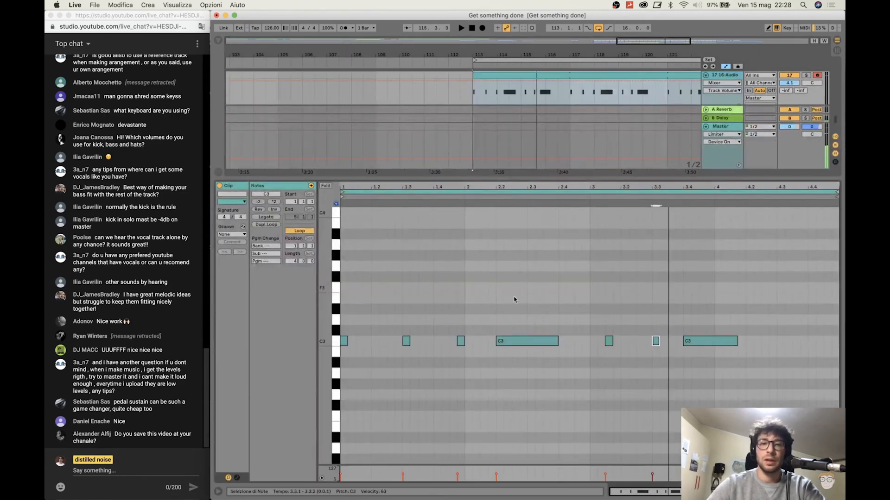
scroll(485, 302, "up", 1)
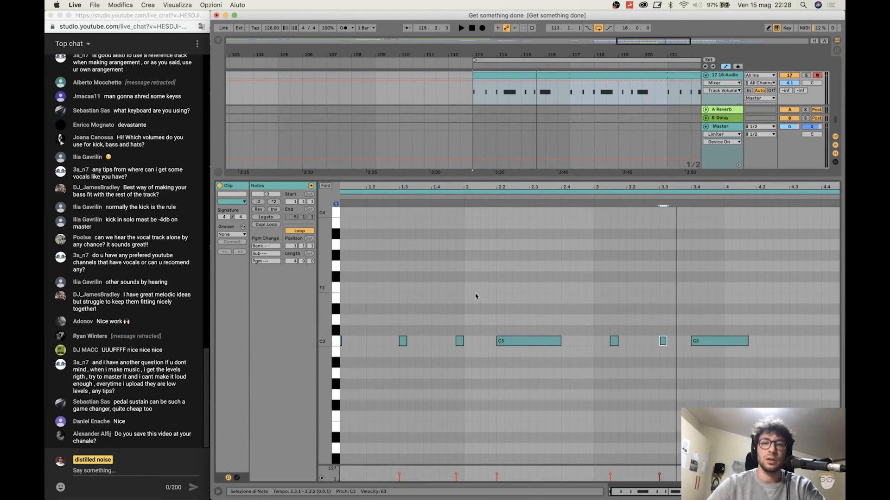
scroll(396, 320, "down", 1)
scroll(396, 320, "left", 1)
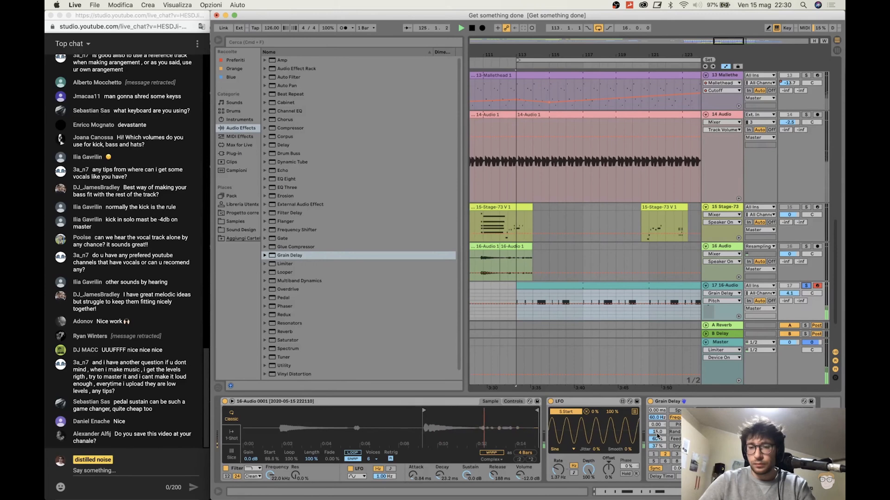
Set the Grain Delay's frequency to 54.2 Hz, pitch to 2.62 and random to 0.00 while listening to the loop
left_click(660, 439)
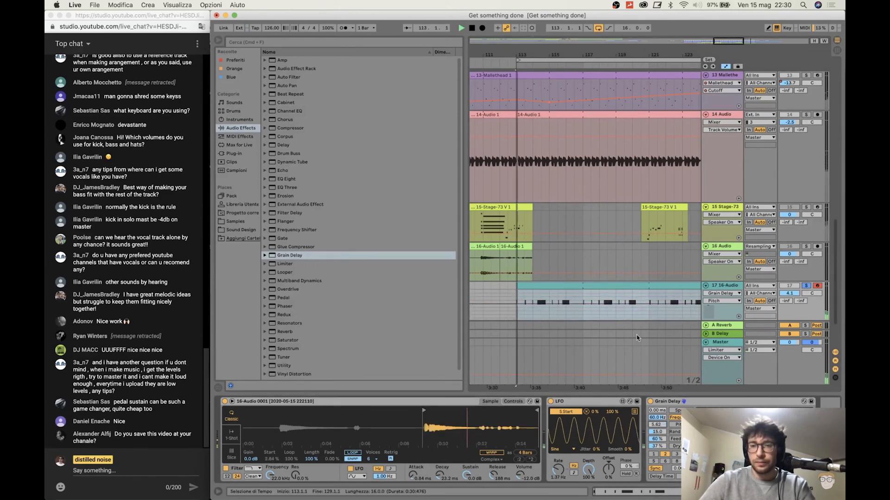
left_click(657, 417)
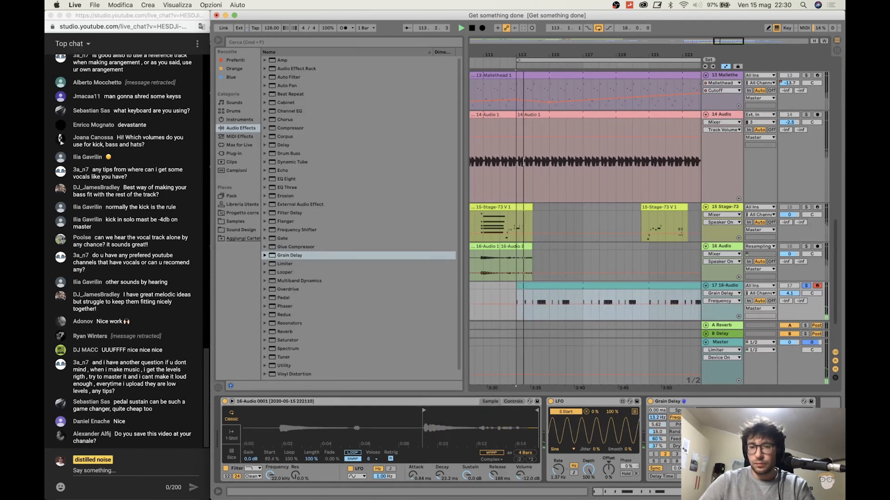
left_click_drag(658, 418, 658, 408)
key("space")
key("space")
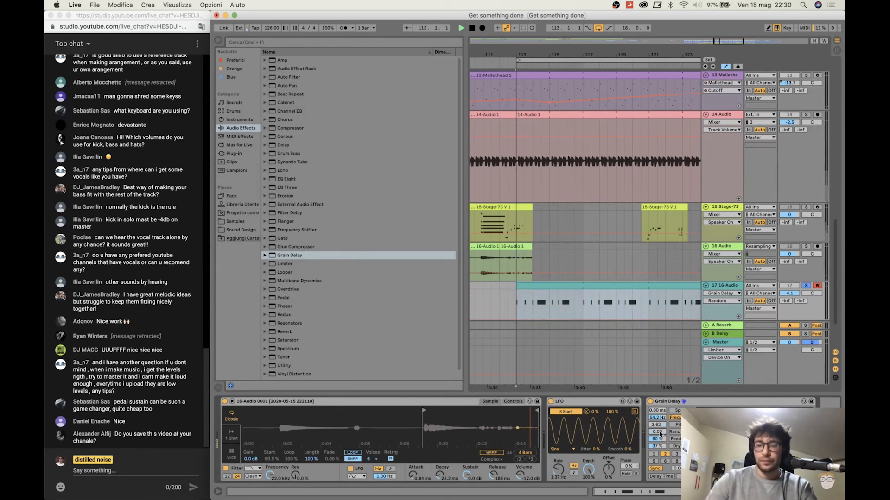
key("space")
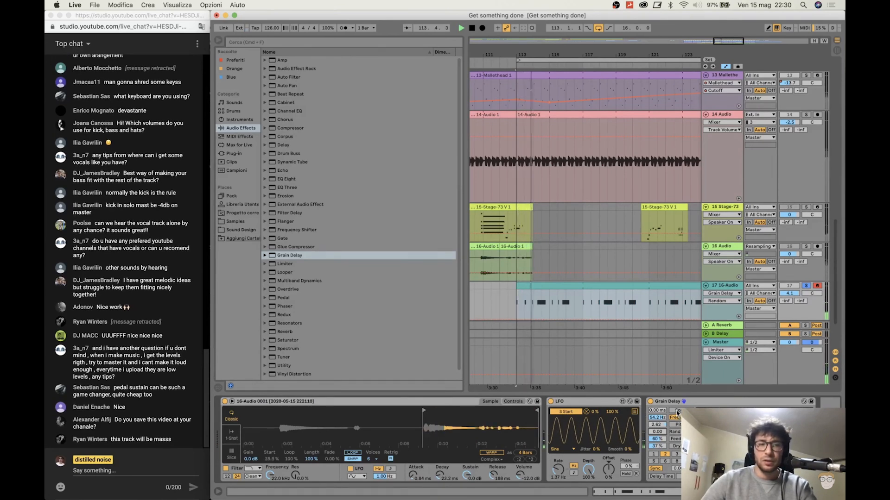
key("space")
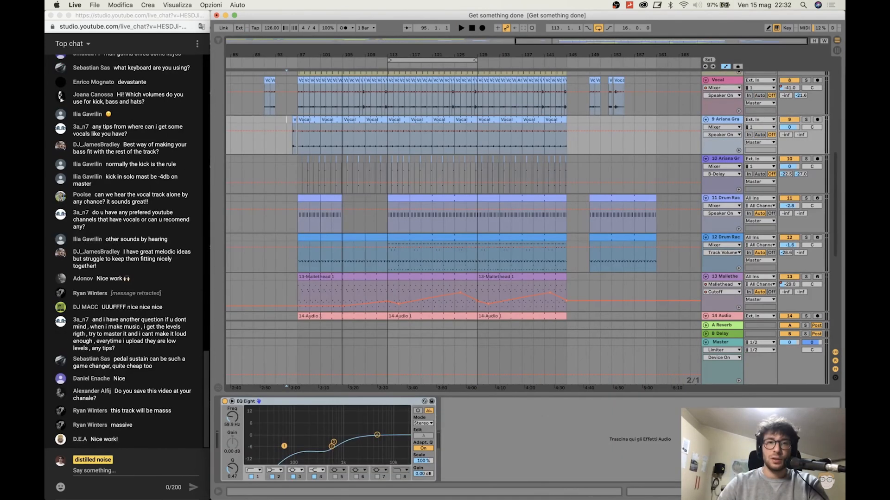
Select bars 161–177 across all tracks down to the Master and paste a copy of the section at bar 109
scroll(464, 227, "down", 3)
scroll(417, 89, "up", 4)
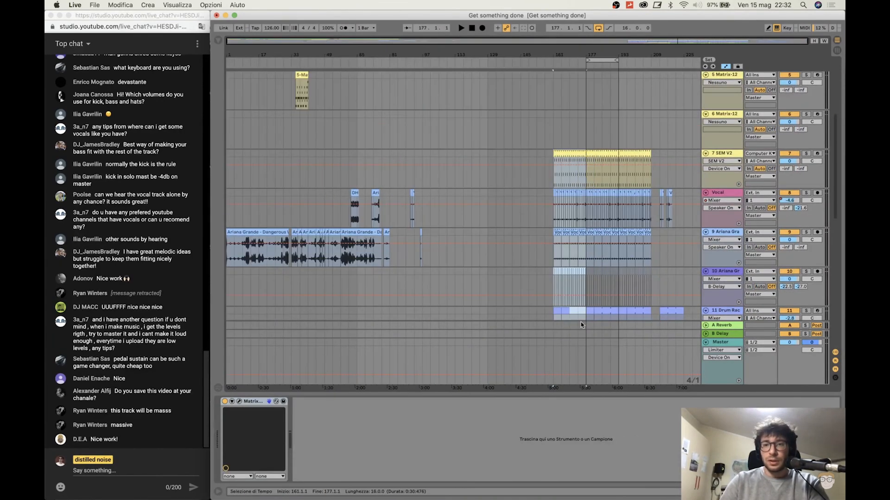
left_click_drag(580, 322, 587, 365)
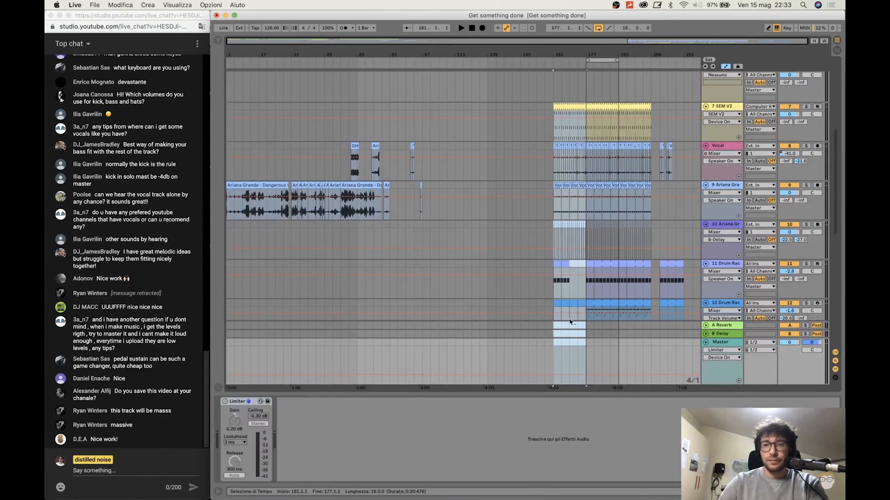
left_click(446, 110)
key("super+v")
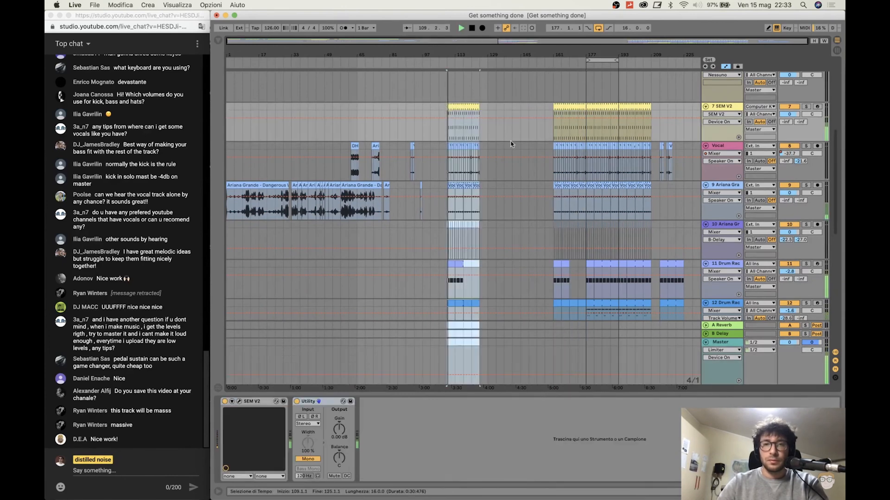
Listen to the pasted section from bar 109 and look through its clips down to the 18 Audio track
scroll(483, 155, "down", 3)
scroll(485, 148, "up", 2)
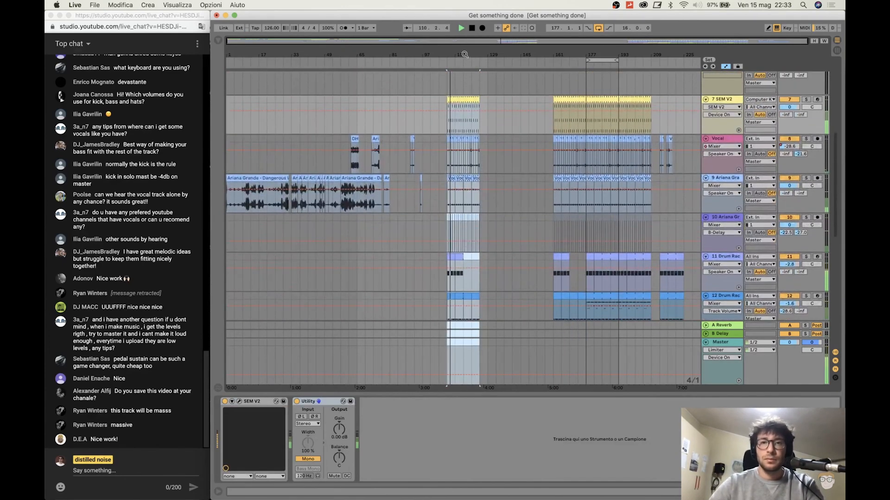
left_click_drag(464, 55, 464, 97)
scroll(472, 242, "down", 5)
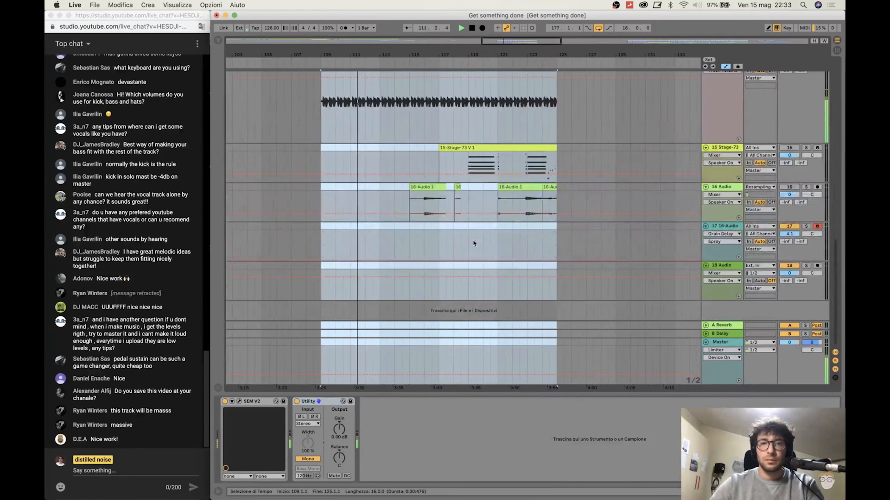
Listen through the pasted section and delete the clips on the Vocal track from bar 109 to 125
scroll(473, 243, "up", 2)
key("space")
key("space")
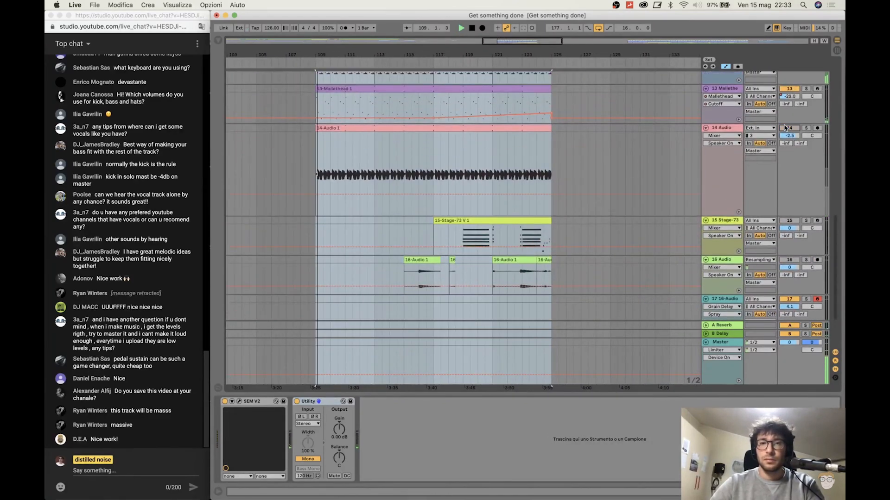
scroll(577, 156, "up", 10)
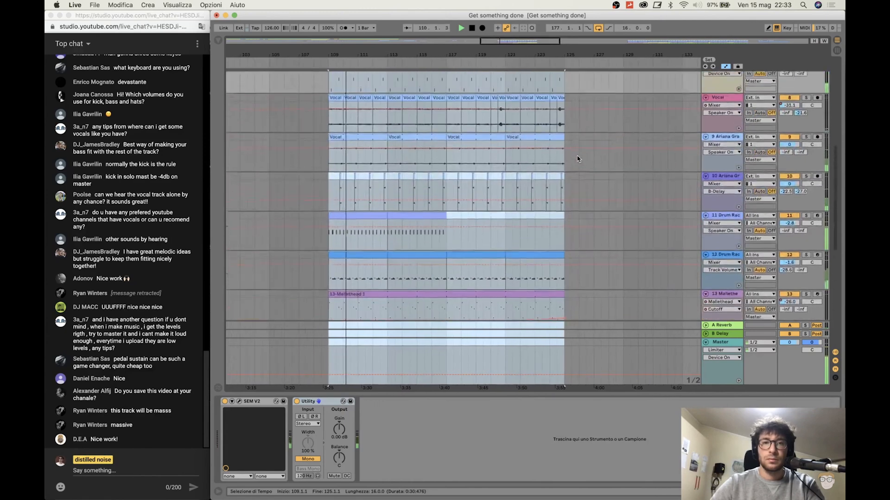
scroll(538, 133, "down", 6)
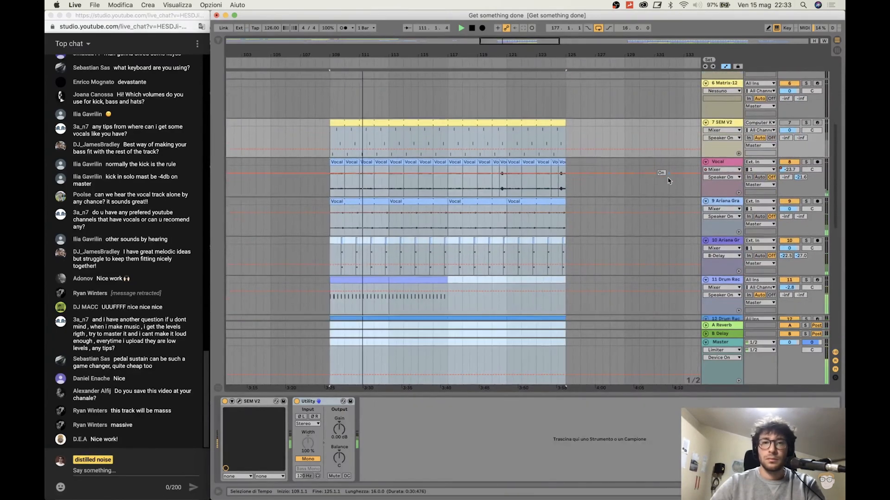
scroll(539, 133, "up", 4)
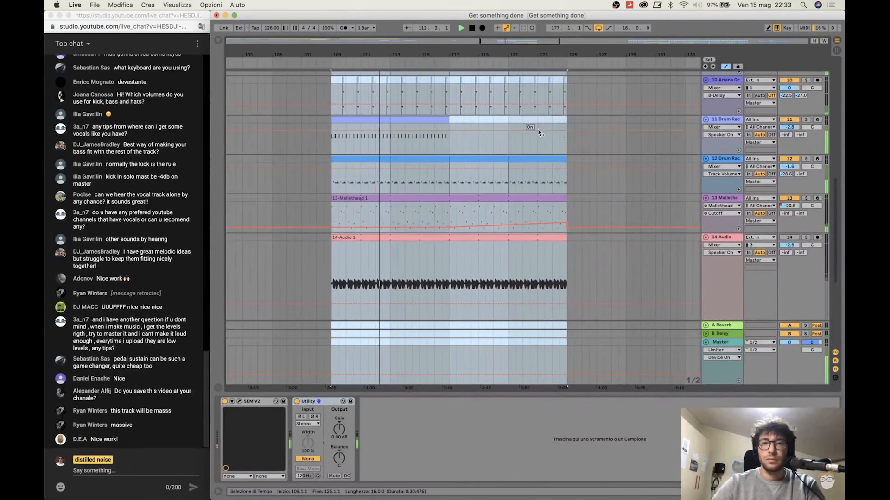
left_click_drag(587, 93, 340, 82)
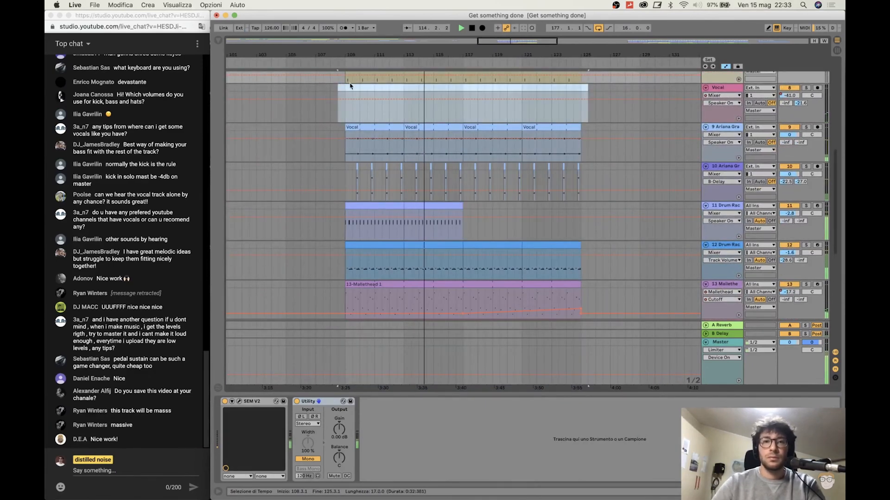
left_click(344, 89)
Turn the 14 Audio track back on and replay the section from bar 109
scroll(407, 145, "down", 4)
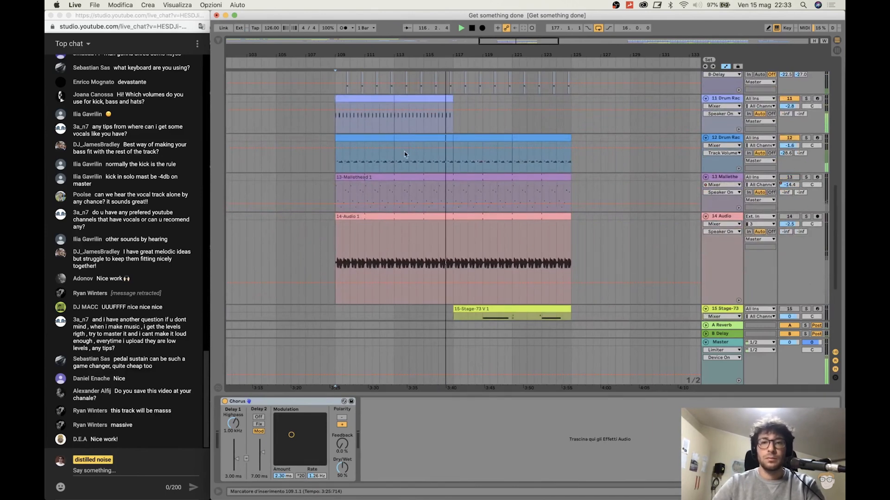
left_click(790, 216)
key("space")
key("space")
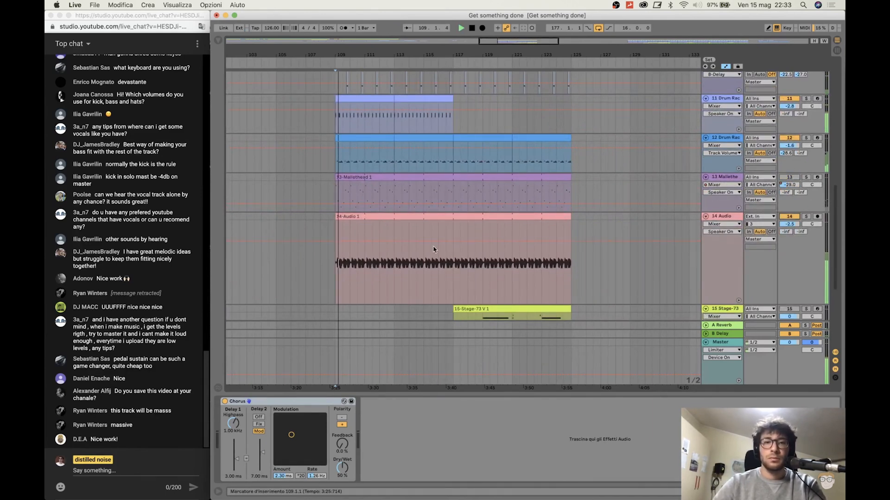
scroll(446, 217, "left", 3)
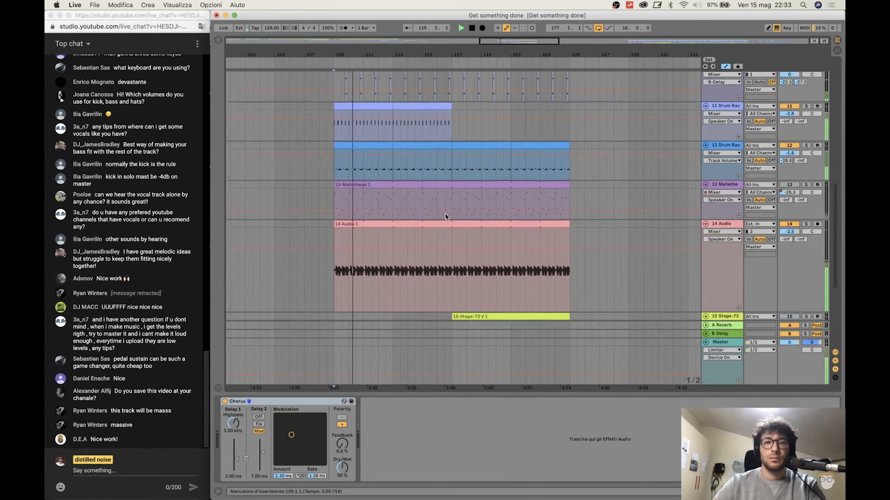
Select bars 109–117 of the 7 SEM V2 part and hide the detail view
scroll(446, 216, "up", 10)
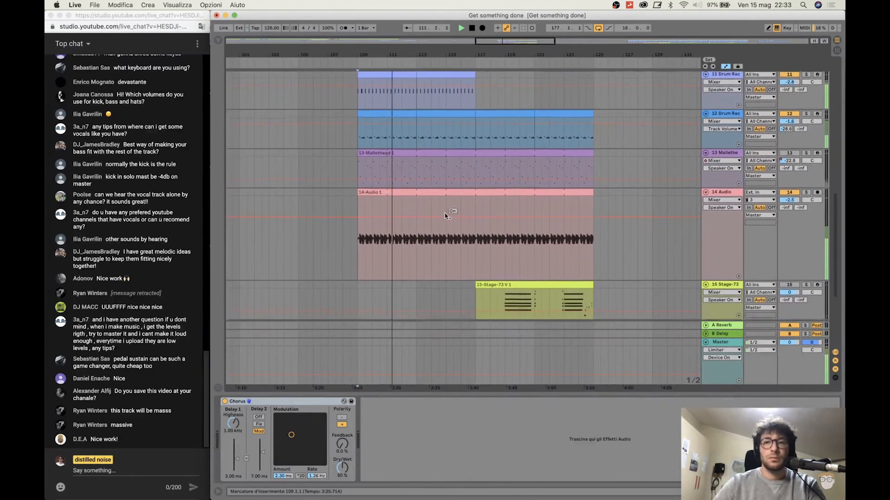
scroll(591, 189, "down", 1)
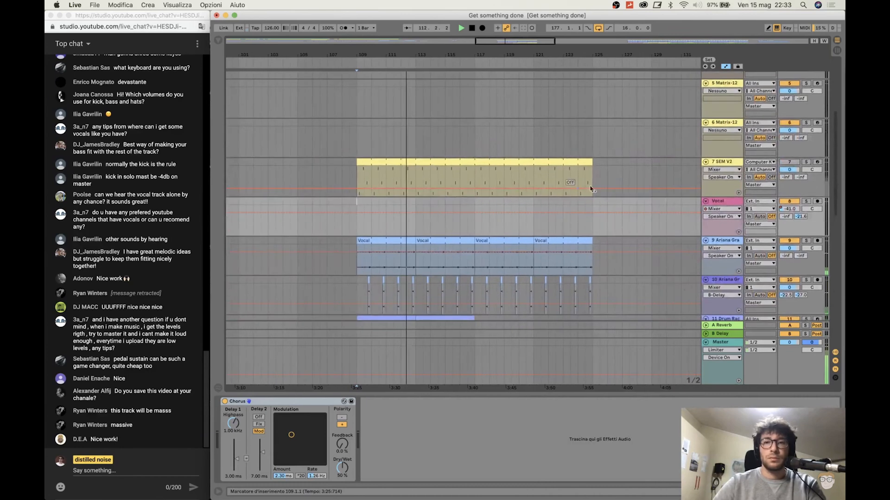
left_click_drag(363, 167, 470, 166)
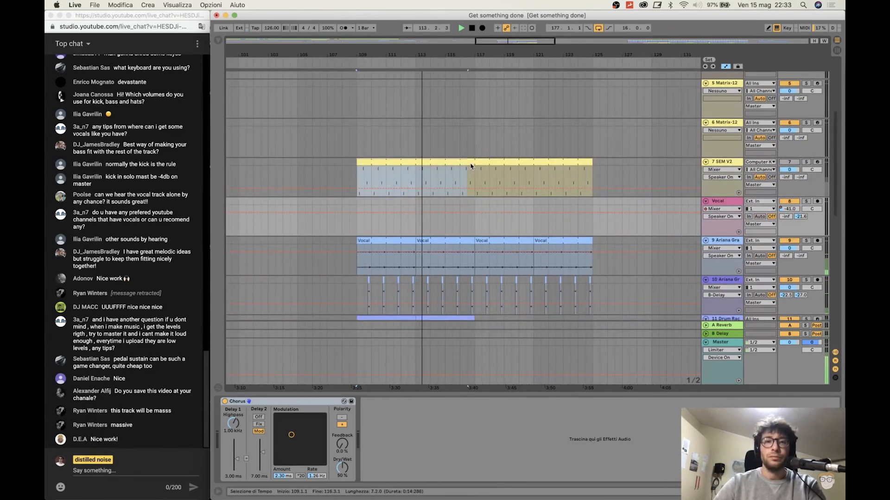
left_click(472, 164)
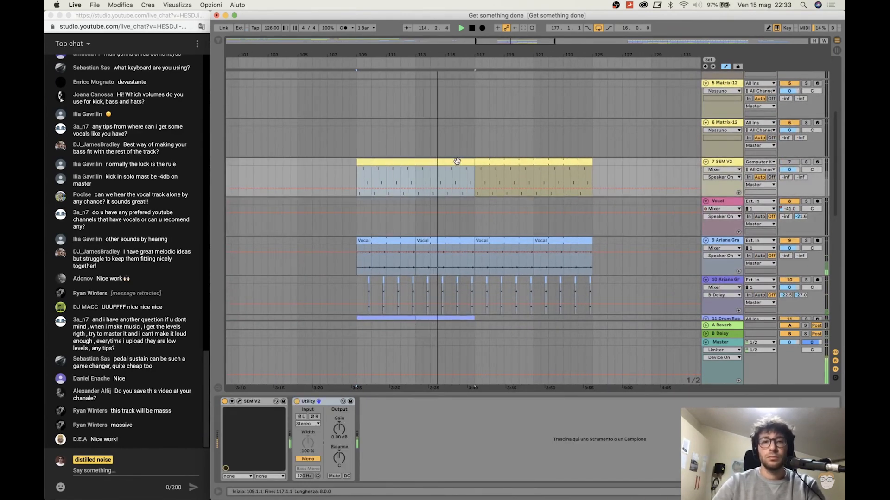
double_click(457, 161)
key("alt+super+l")
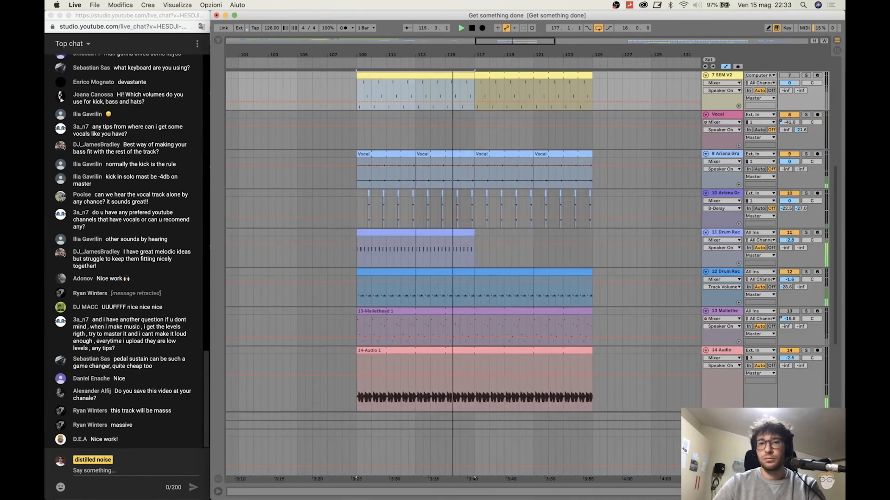
Record a new Stage-73 take on the 15 Stage-73 track from bar 117
left_click_drag(472, 53, 435, 78)
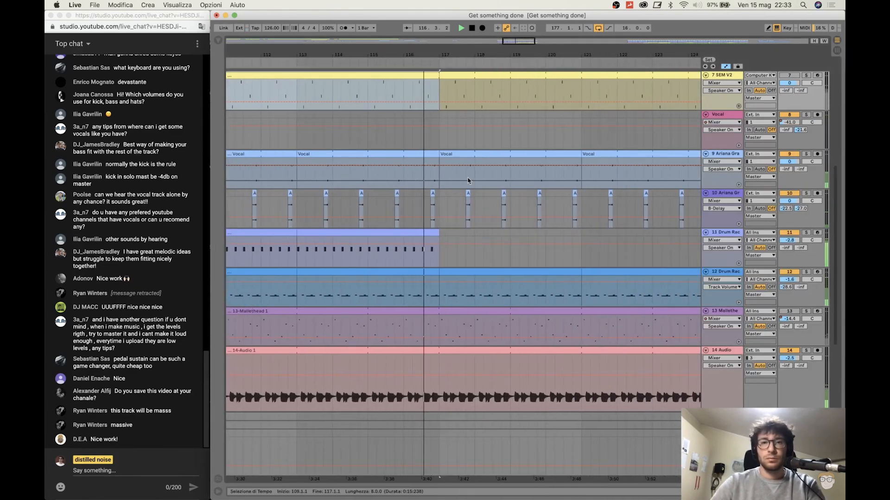
scroll(468, 181, "down", 3)
scroll(469, 187, "up", 5)
left_click(483, 29)
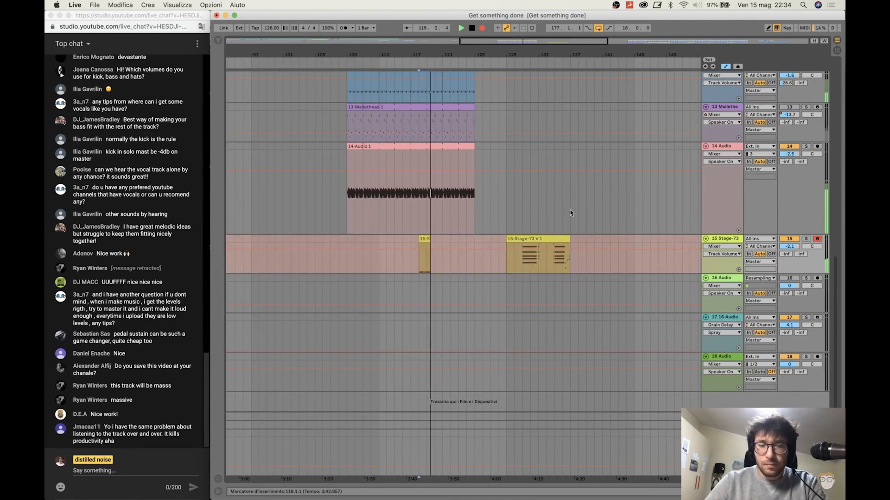
mouse_move(449, 55)
left_mouse_down()
mouse_move(449, 86)
mouse_move(452, 54)
left_mouse_up()
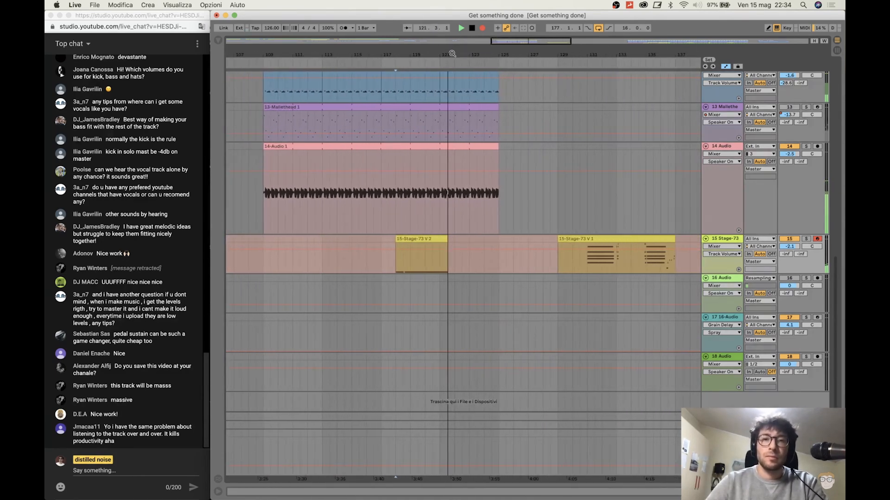
Open the resampled clip at bar 109 on the 16 Audio track, move its start to 4.1.1 and crop its sample
left_click(403, 297)
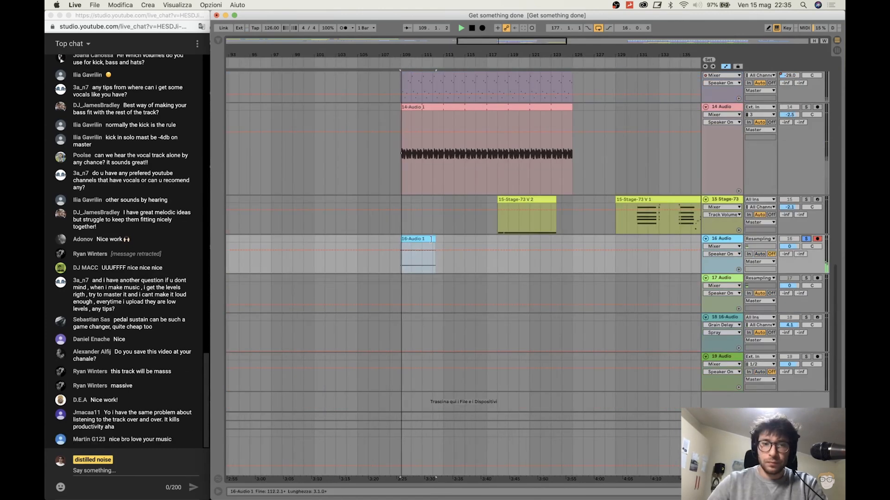
double_click(425, 237)
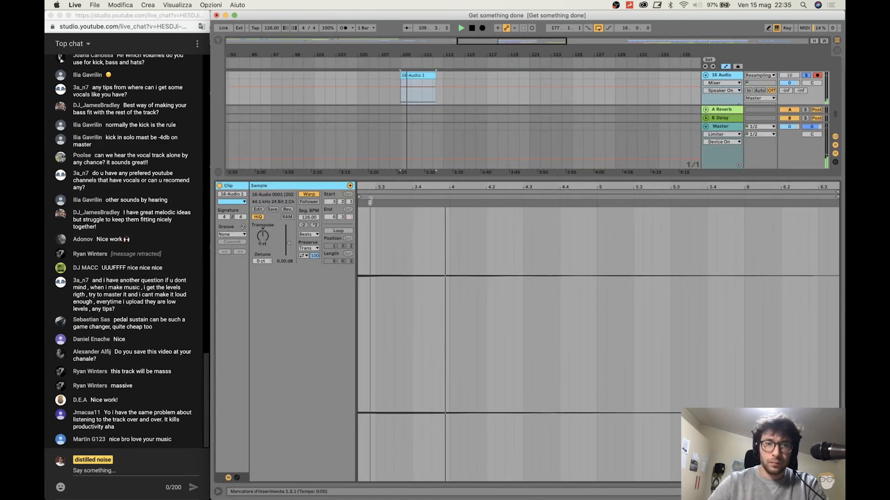
left_click_drag(361, 196, 612, 186)
left_click_drag(398, 197, 615, 198)
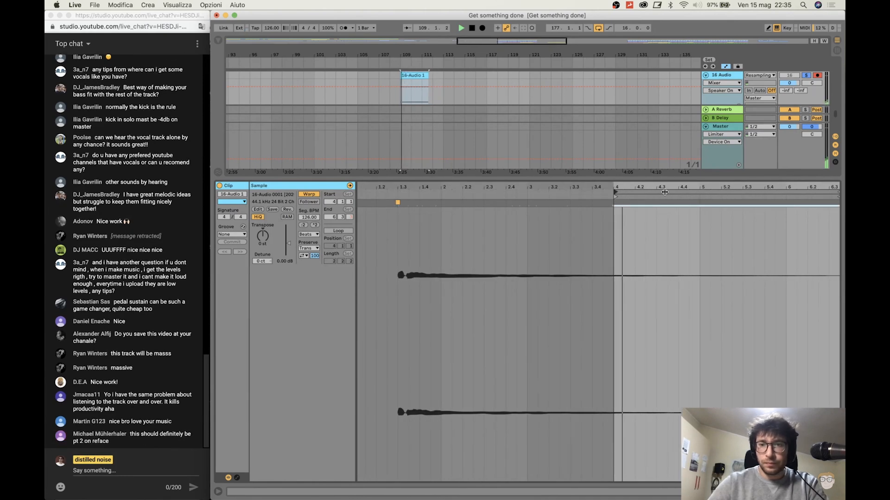
key("super+shift+j")
Set the 16-Audio clip's start to 6.1.1 and end to 8.1.1, and replay it
left_click_drag(587, 194, 747, 192)
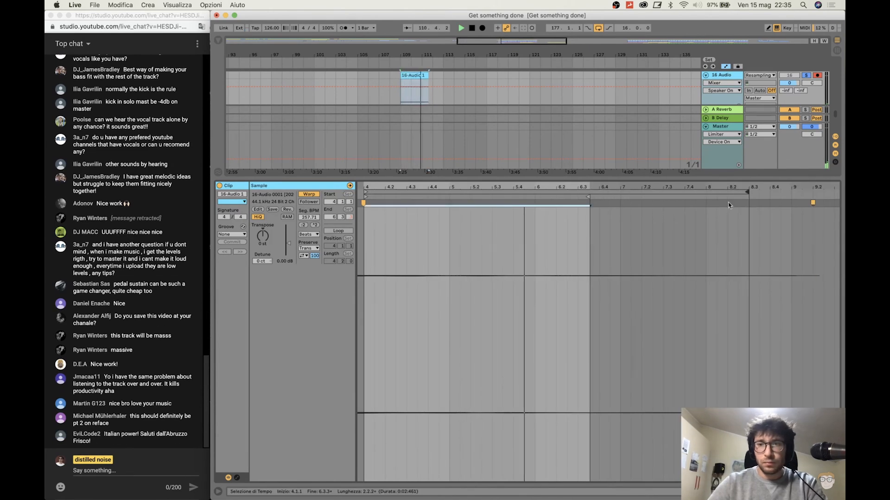
left_click_drag(588, 197, 759, 197)
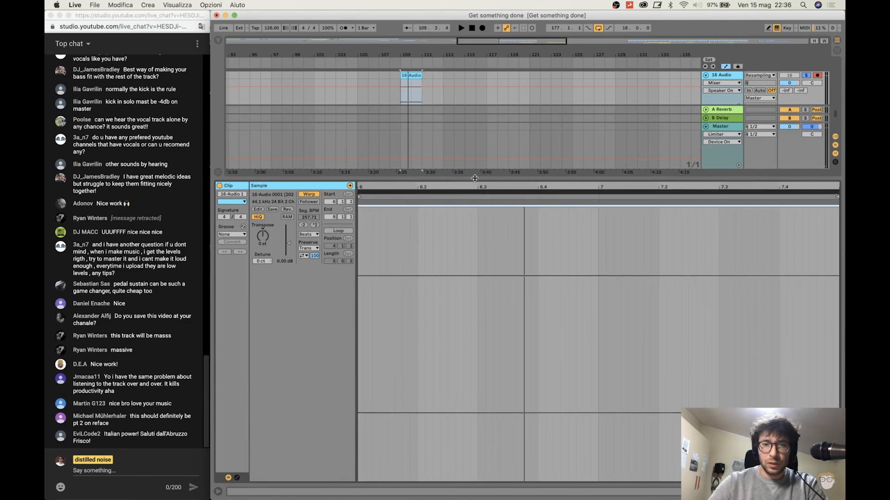
key("space")
left_click_drag(466, 188, 466, 173)
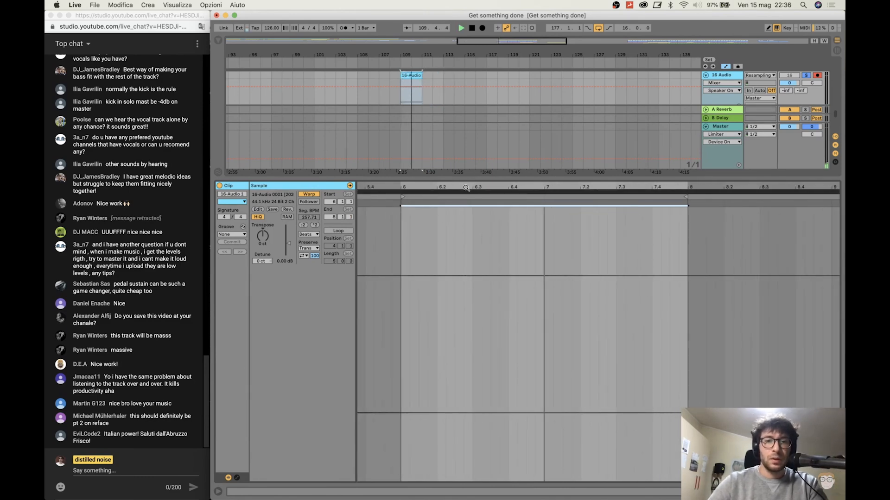
key("space")
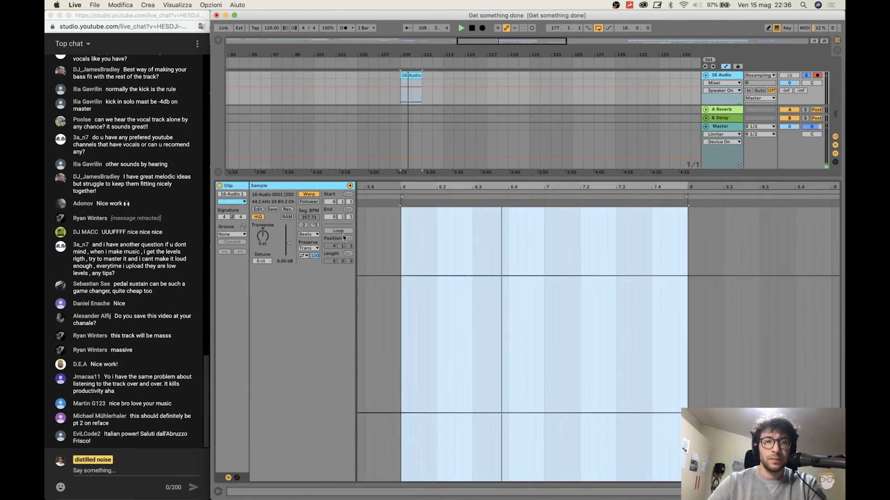
Set the 16-Audio clip's warp mode to Complex Pro and turn on its loop while listening
left_click(313, 235)
left_click(318, 269)
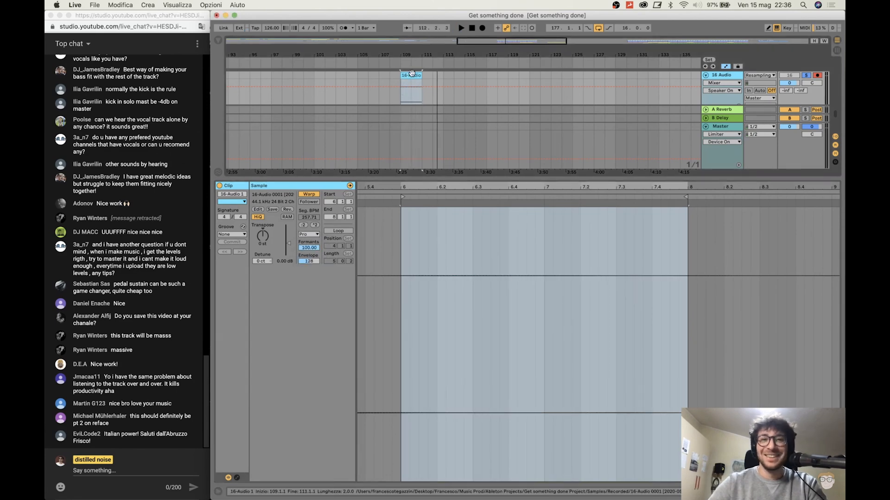
key("space")
key("space")
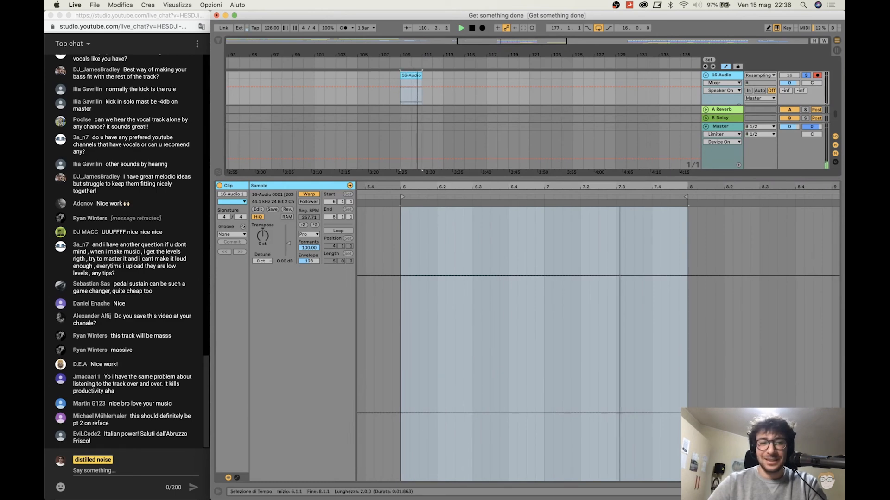
key("space")
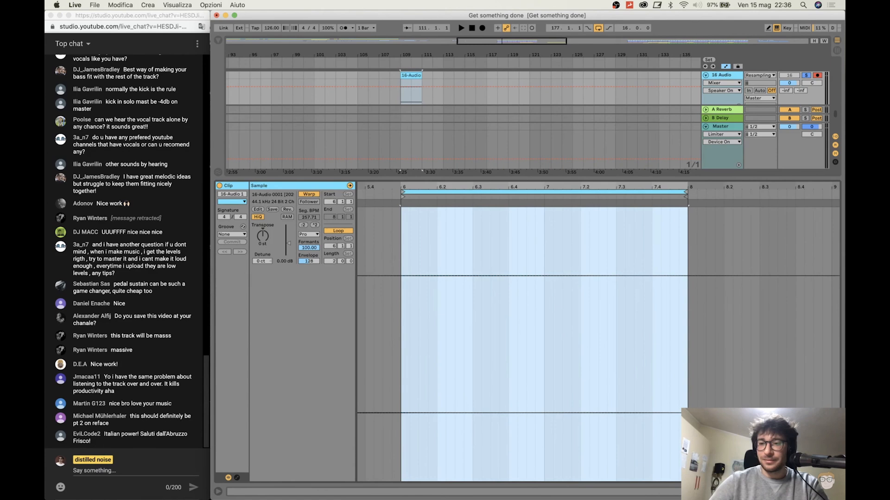
Extend the looped 16-Audio clip to bar 125 and take the 16 Audio track out of solo
left_click(836, 492)
key("space")
left_click_drag(421, 255, 575, 249)
left_click(806, 239)
left_click_drag(533, 50, 456, 50)
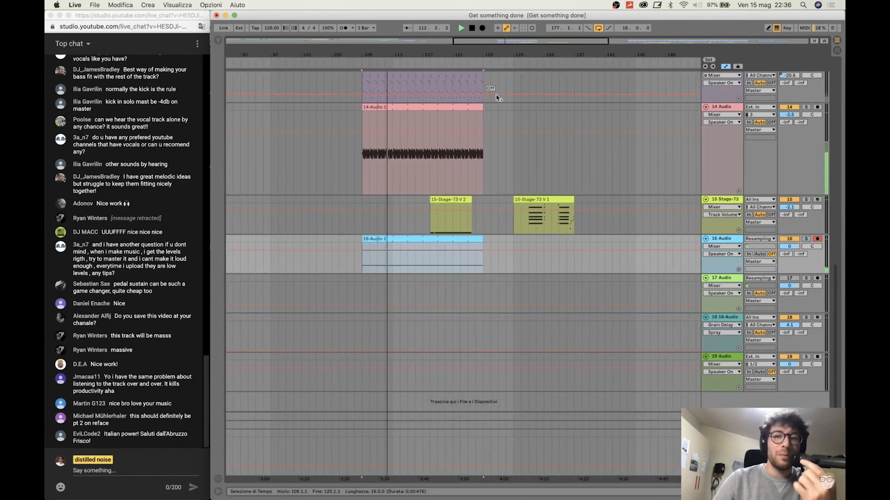
Add a Chorus from the audio effects to the 16 Audio track and adjust its modulation amount and rate
double_click(727, 239)
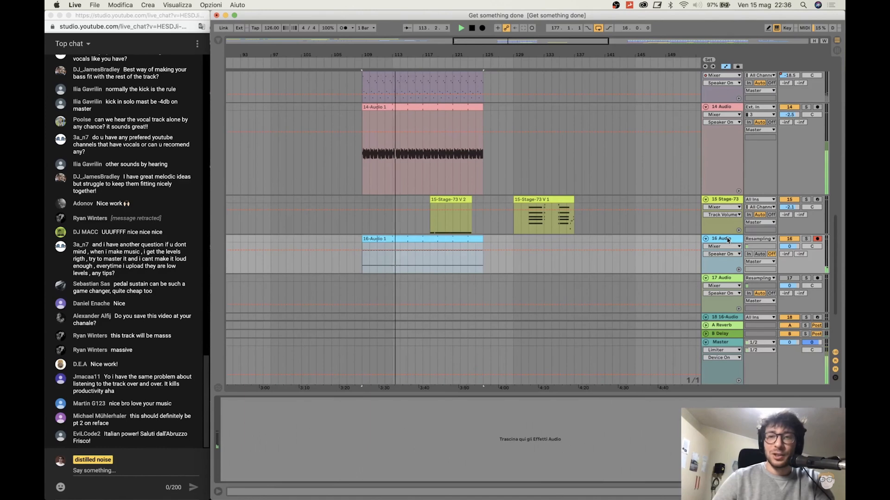
left_click(217, 41)
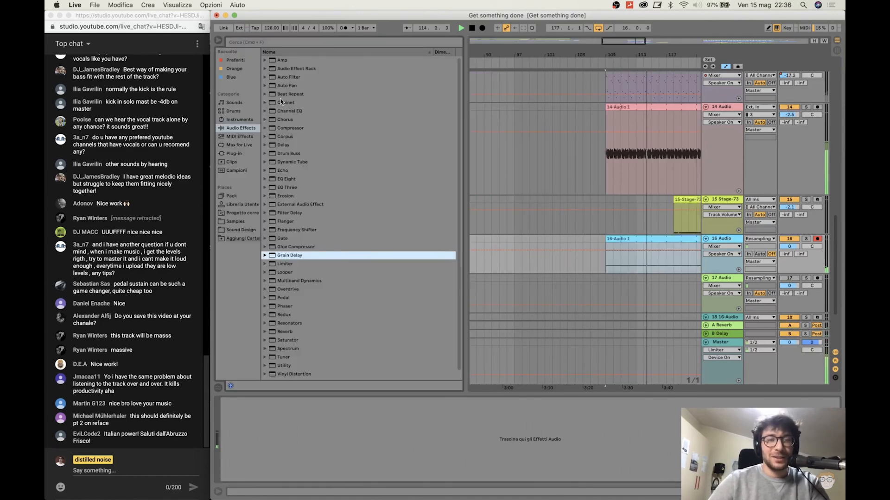
double_click(280, 119)
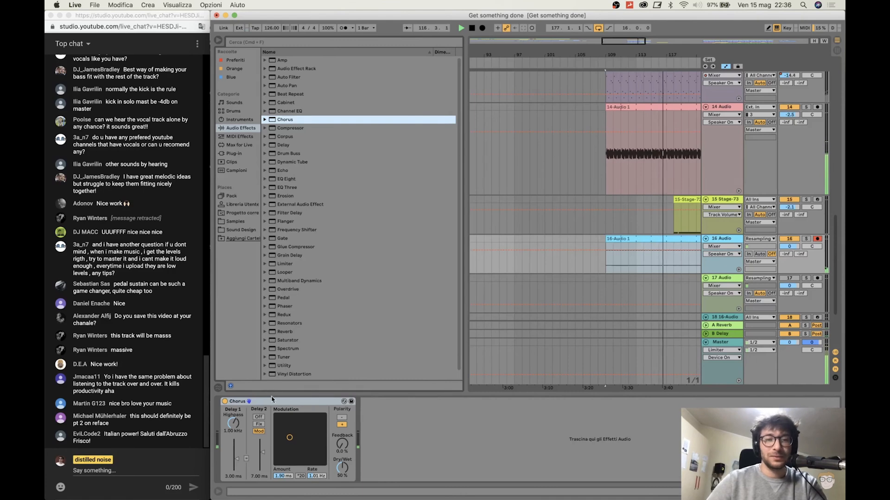
left_click_drag(289, 437, 288, 429)
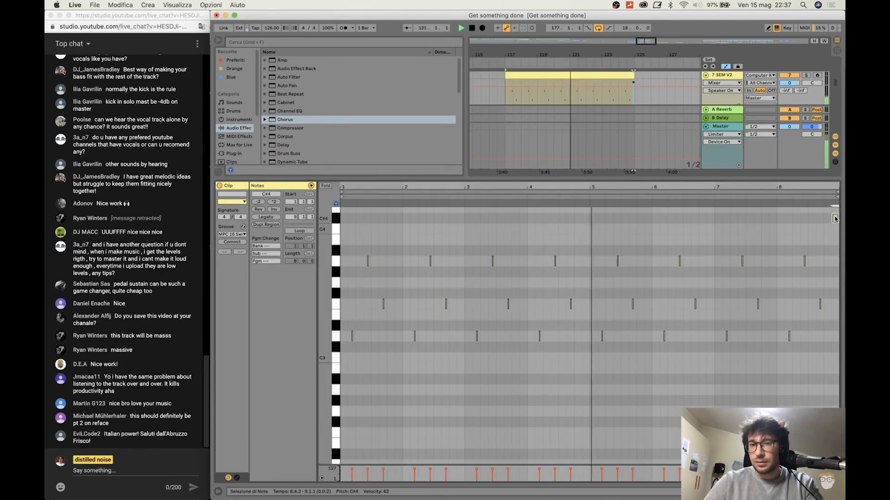
Try pitches from C4 up to F4 and one semitone above for the short note ending the 7 SEM V2 clip
key("Down")
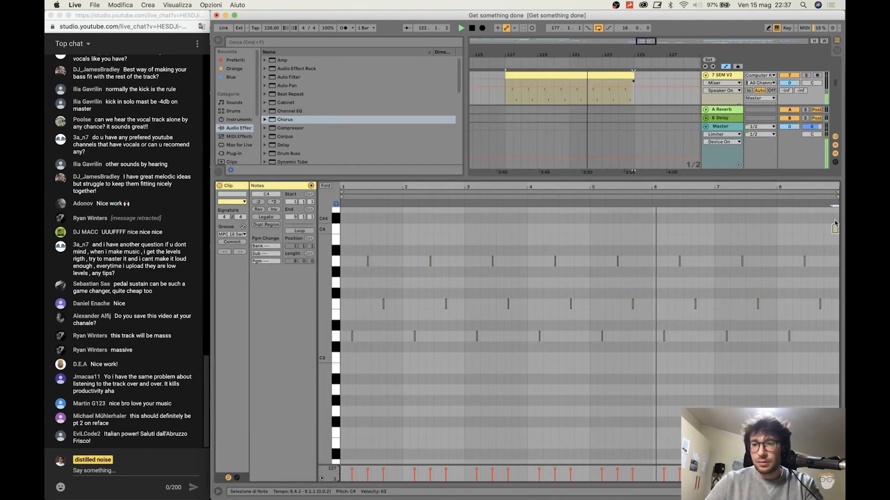
key("Up")
key("Up")
key("Up")
key("Up")
key("Up")
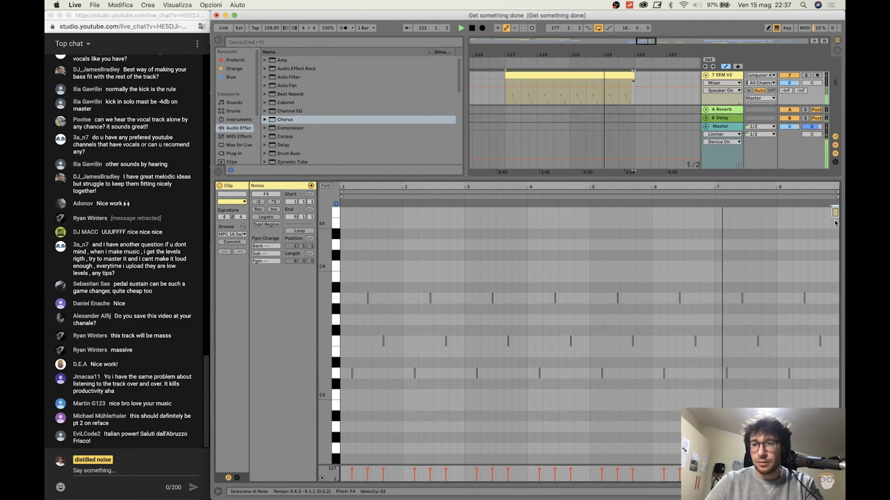
key("Up")
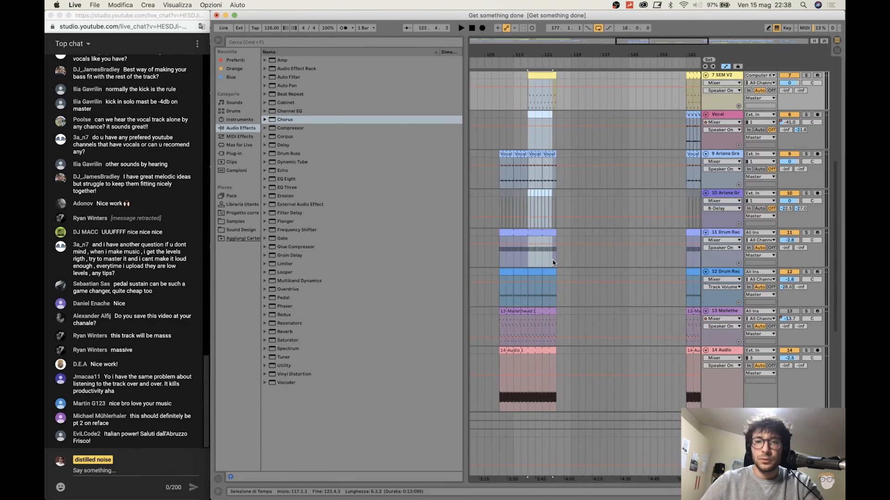
Duplicate bars 117 to 125 across all tracks
left_click_drag(554, 261, 557, 435)
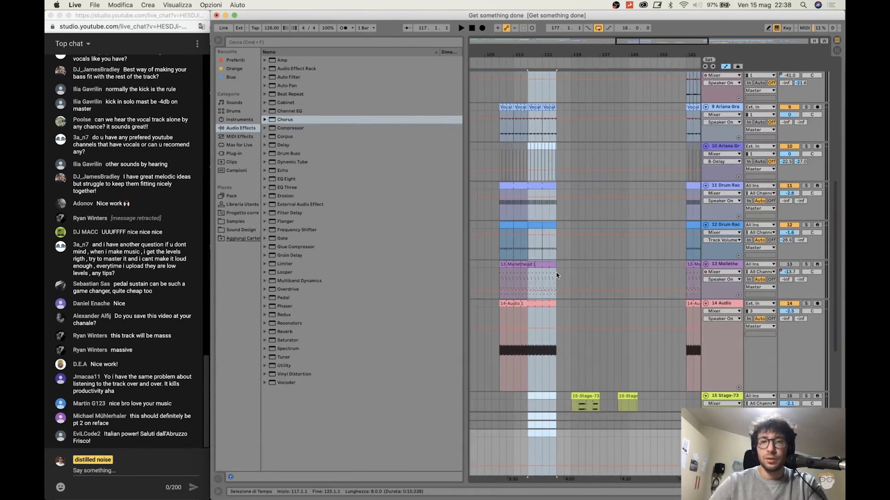
left_click_drag(556, 274, 684, 284)
left_click_drag(549, 52, 518, 32)
scroll(532, 133, "up", 7)
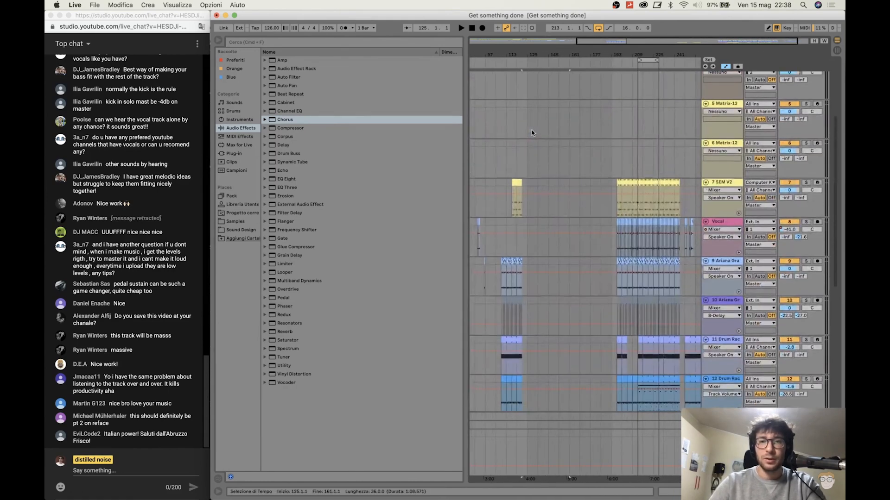
scroll(530, 133, "up", 5)
left_click_drag(505, 49, 506, 50)
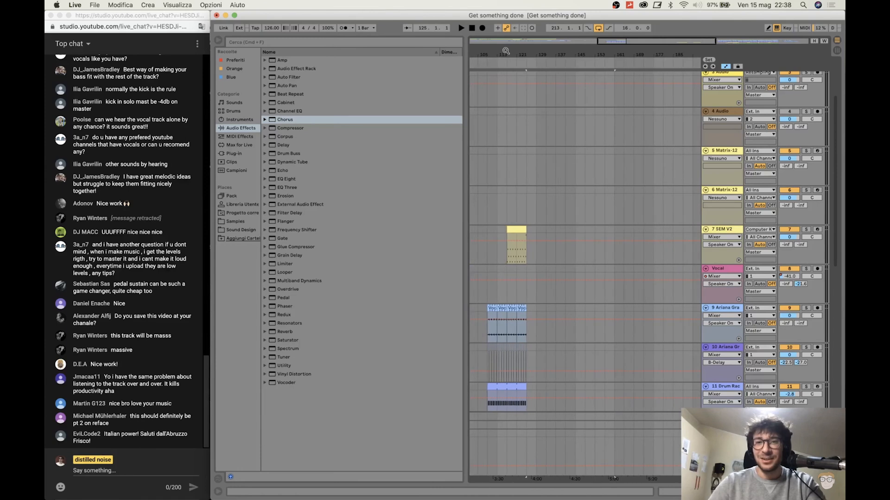
mouse_move(511, 334)
left_mouse_down()
mouse_move(527, 380)
mouse_move(527, 442)
left_mouse_up()
scroll(525, 258, "down", 15)
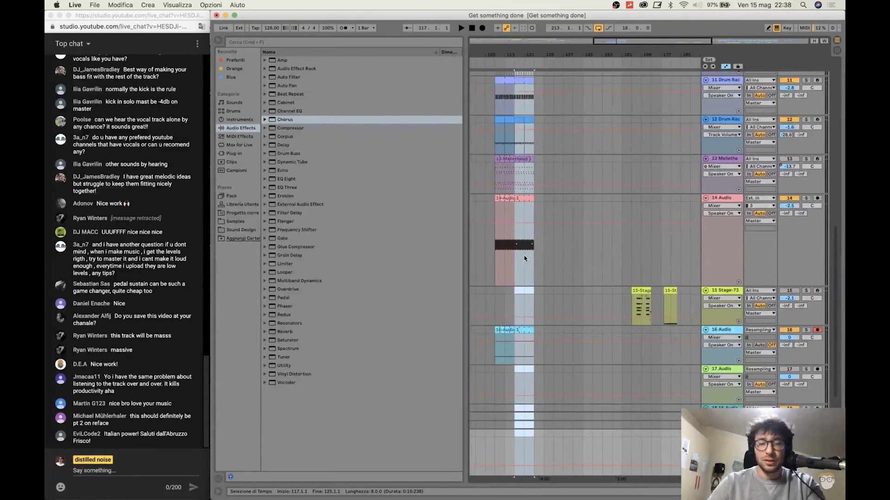
key("super+d")
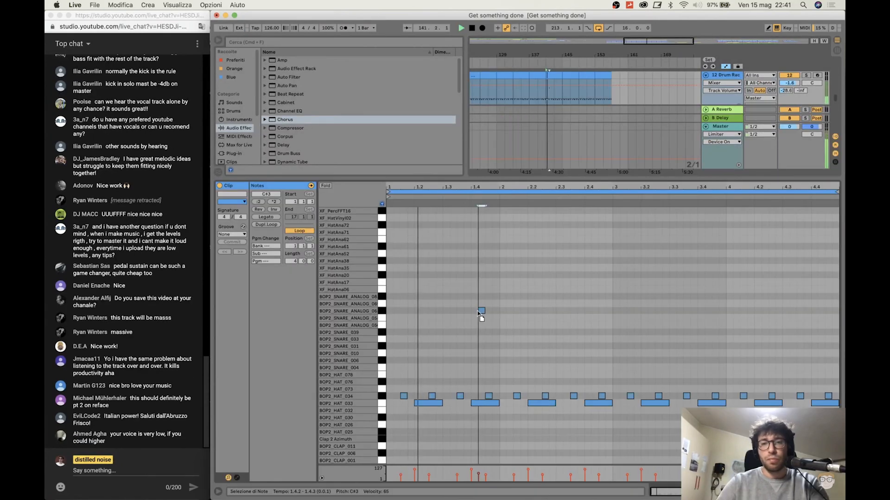
Place XF_HatAna06 notes near the start and at 2.1.3 of the 12 Drum Rack clip while listening
left_click_drag(479, 313, 488, 294)
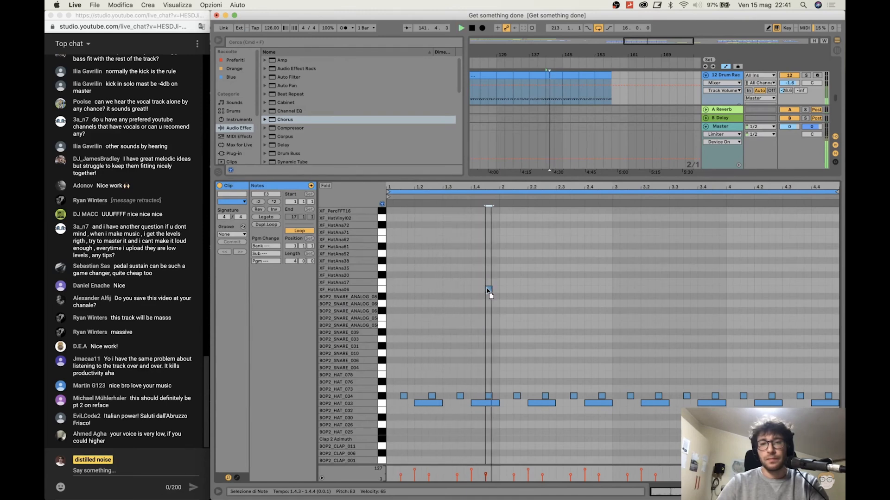
left_click_drag(488, 291, 396, 291)
key("space")
key("space")
key("space")
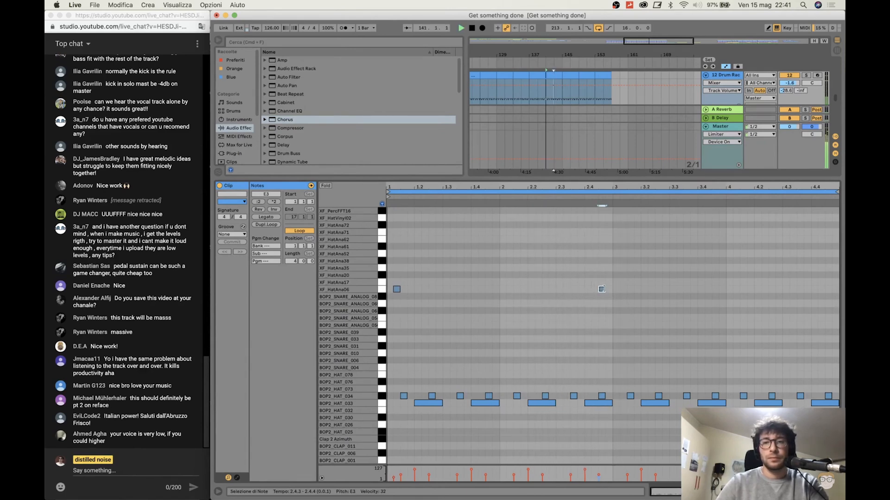
left_click_drag(603, 291, 518, 291)
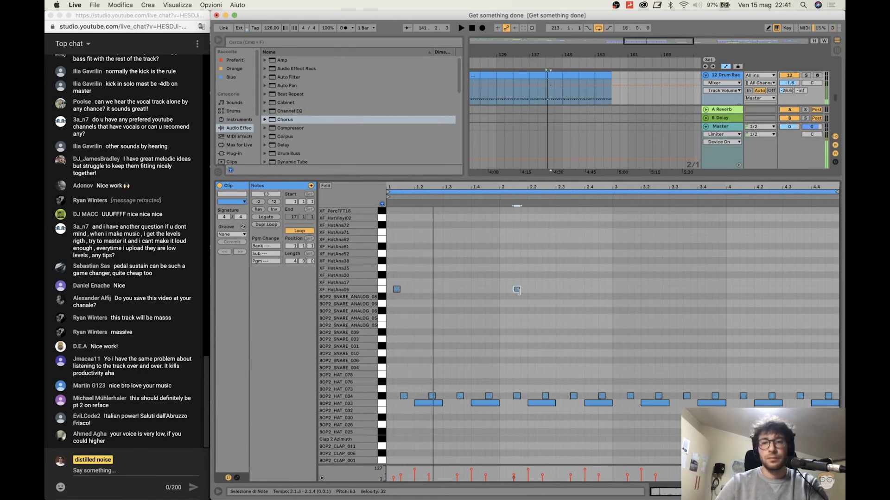
key("super+alt+l")
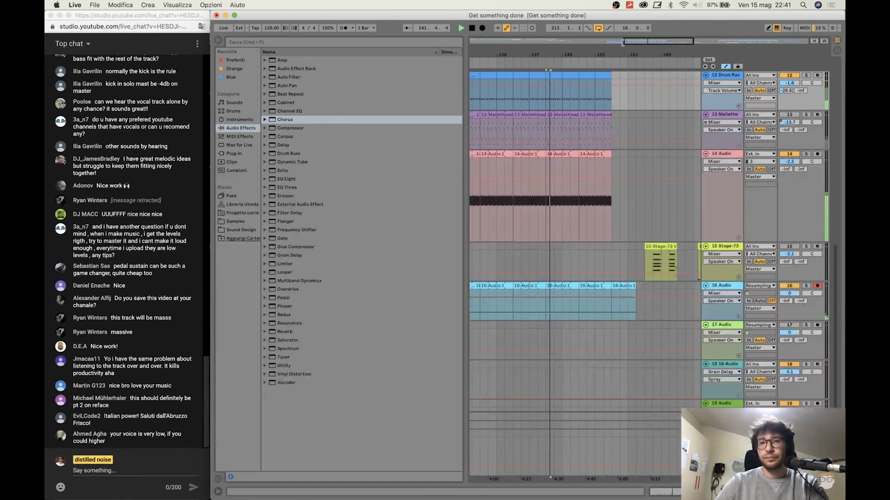
Copy the 19 Audio clip from bar 213 to bar 141 and listen to the result
left_click_drag(602, 52, 602, 44)
left_click(619, 205)
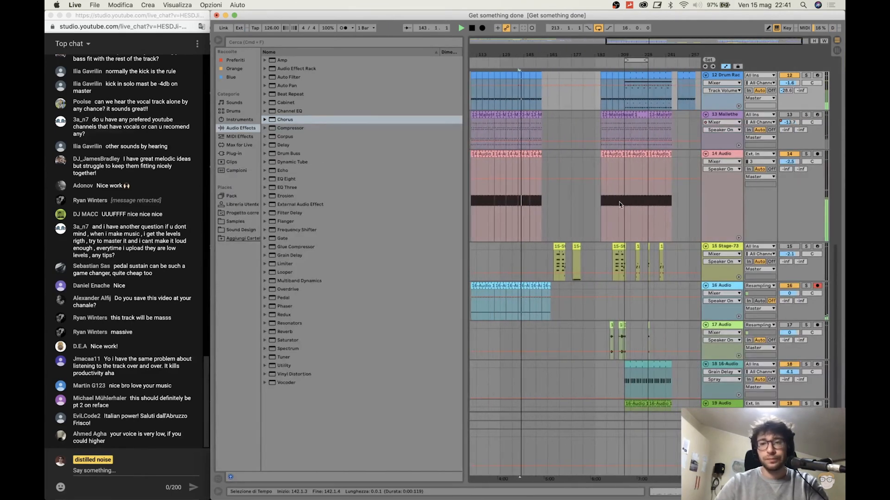
scroll(638, 321, "down", 2)
left_click(649, 358)
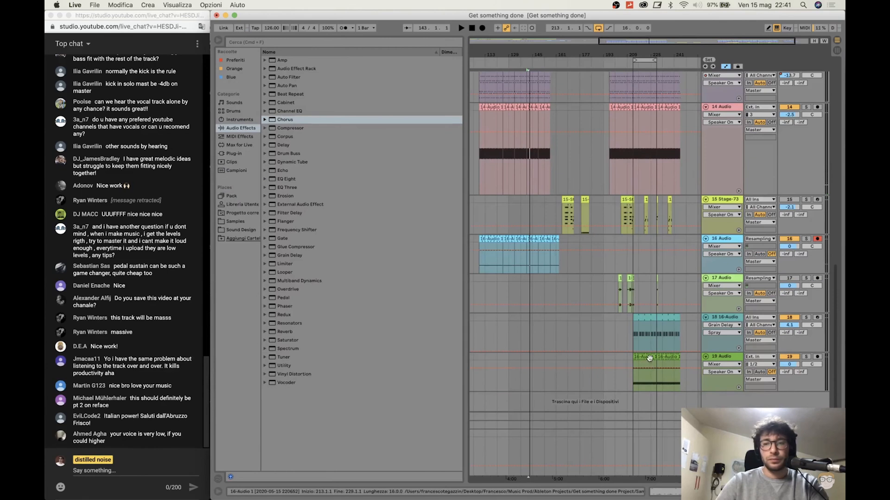
left_click_drag(648, 358, 544, 367)
key("space")
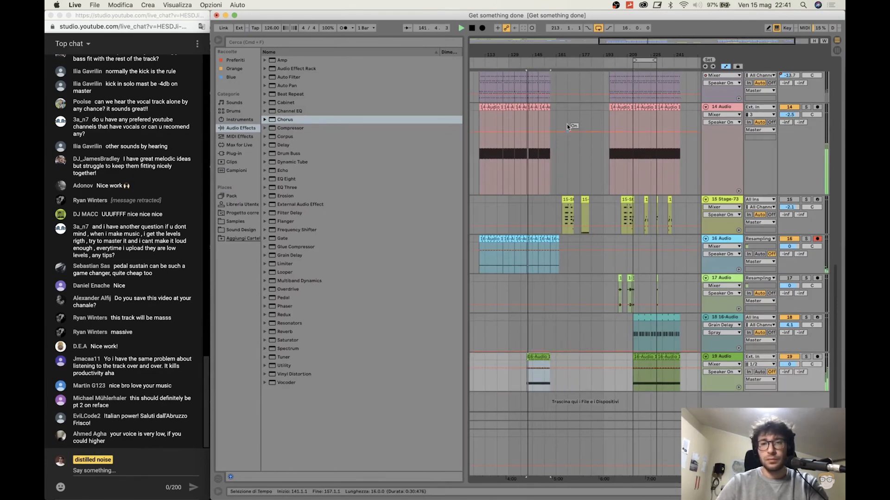
left_click_drag(538, 54, 589, 115)
left_click_drag(549, 55, 549, 54)
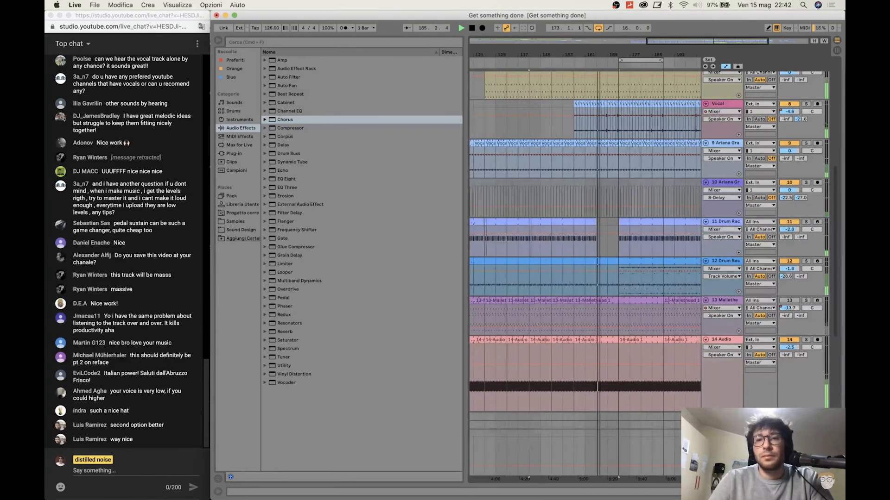
Listen through the arrangement from about bar 165 and check the 13 Mallethead track's part in it
left_click_drag(617, 55, 561, 97)
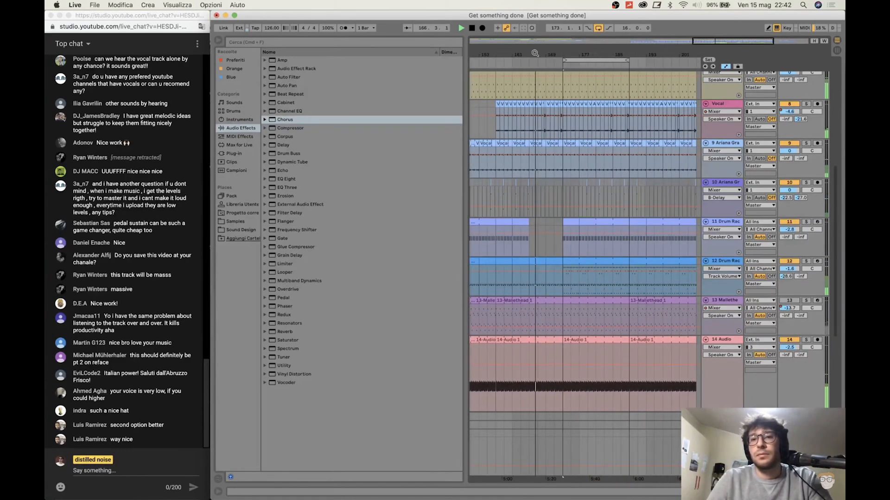
scroll(560, 156, "down", 3)
scroll(560, 156, "down", 10)
scroll(565, 153, "left", 3)
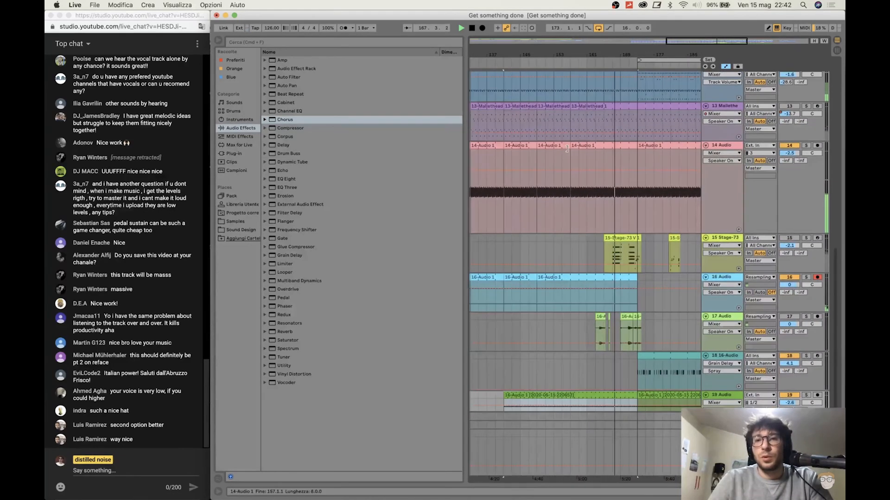
scroll(569, 151, "right", 3)
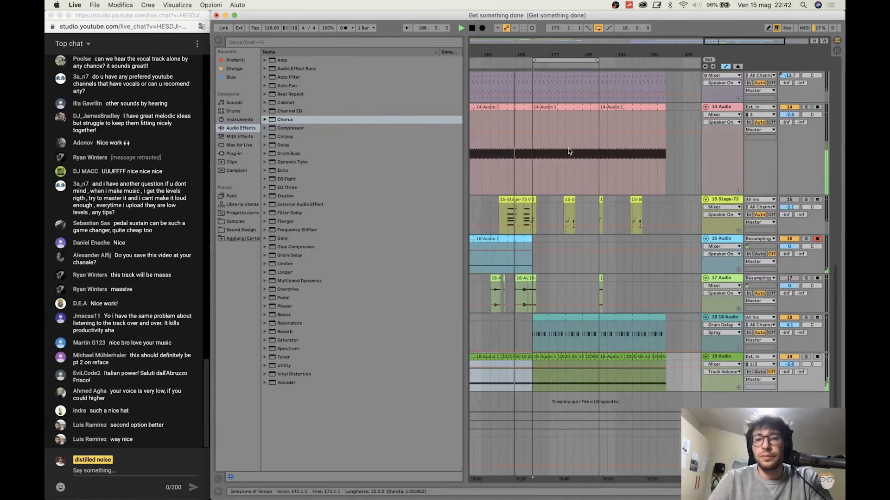
scroll(569, 151, "up", 2)
scroll(568, 149, "up", 3)
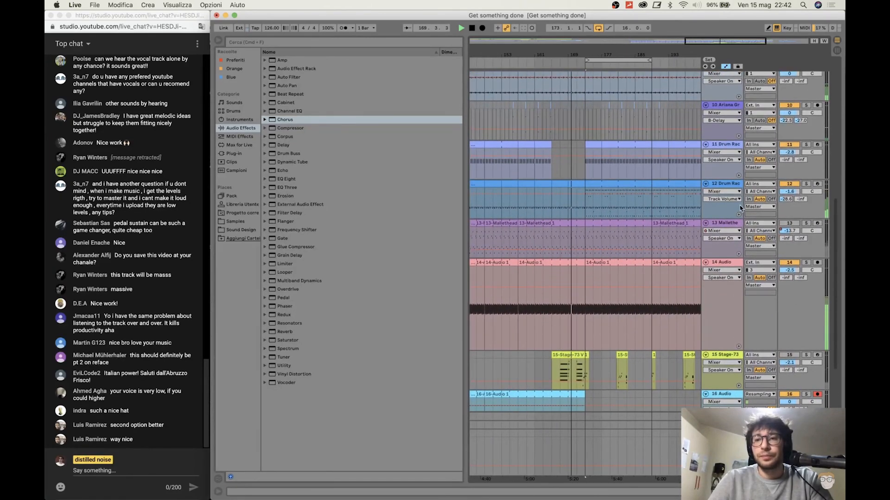
left_click(789, 223)
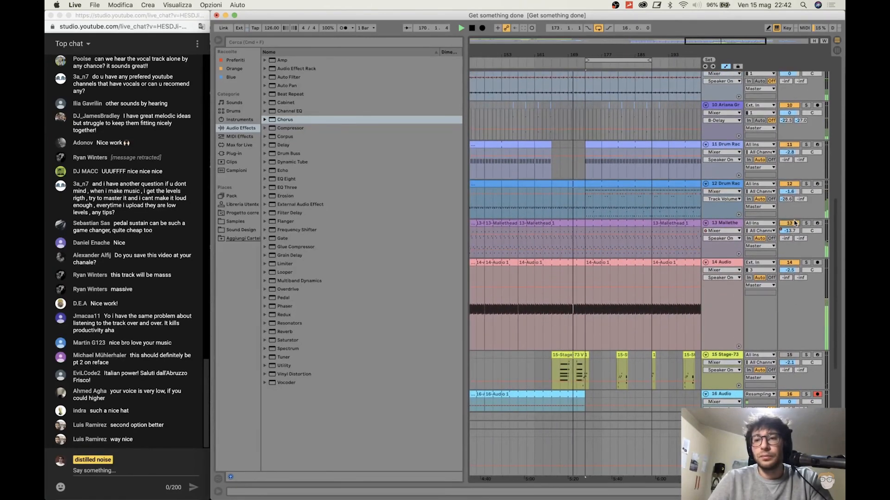
Delete all 13 Mallethead clips before bar 157 and play the arrangement from bar 157
left_click(535, 248)
left_click_drag(543, 55, 578, 46)
left_click(553, 224)
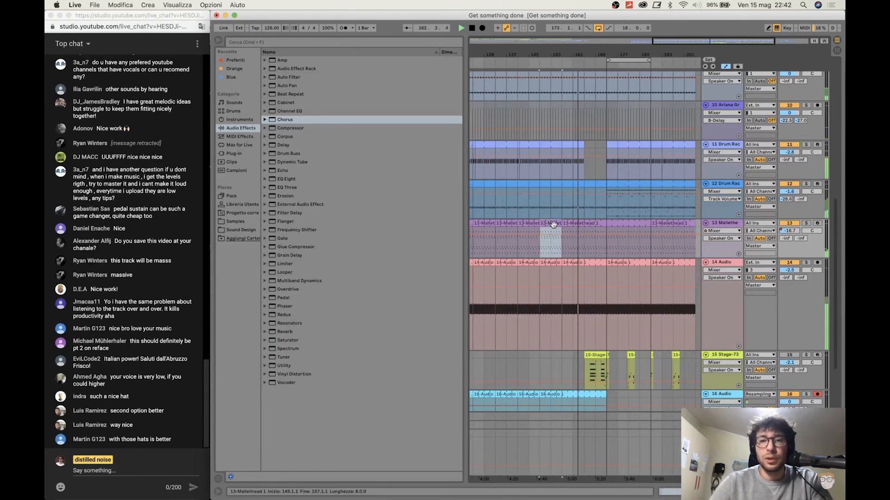
key("Delete")
left_click(569, 224)
key("space")
key("space")
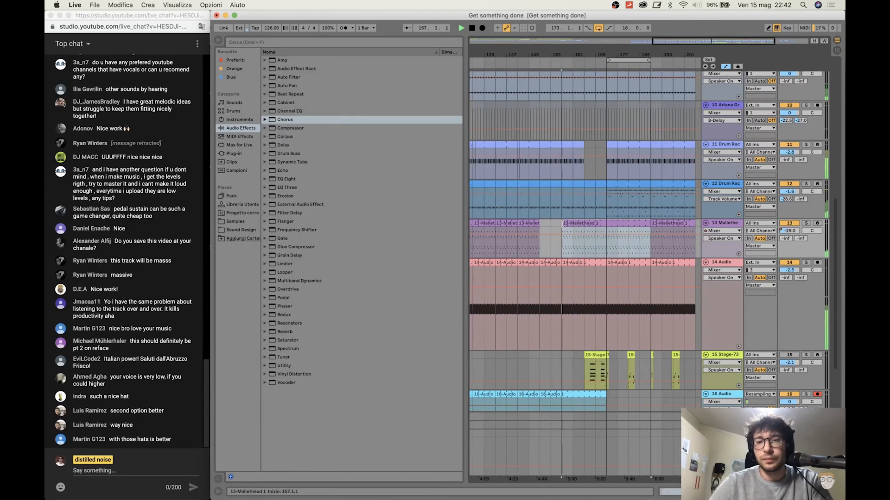
left_click_drag(560, 54, 588, 38)
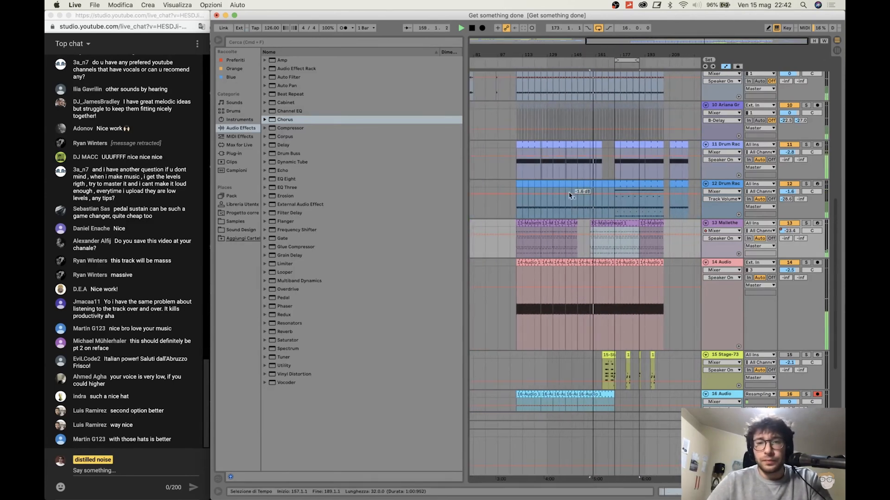
left_click_drag(583, 230, 513, 226)
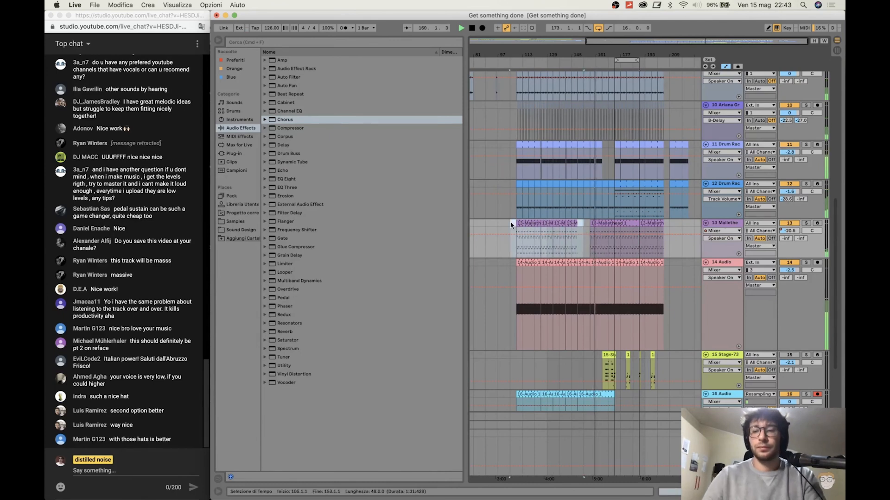
key("Delete")
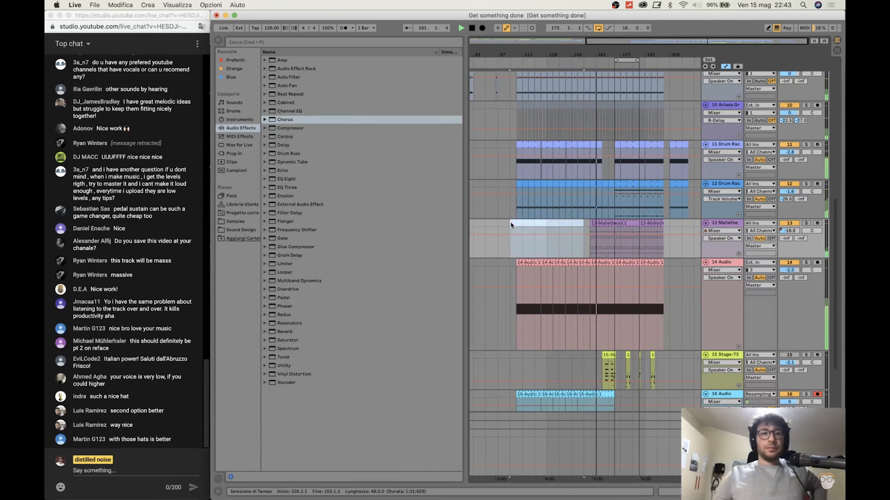
Move the 18 16-Audio clip from bar 173 to bar 161 and turn off the track's Grain Delay
mouse_move(528, 498)
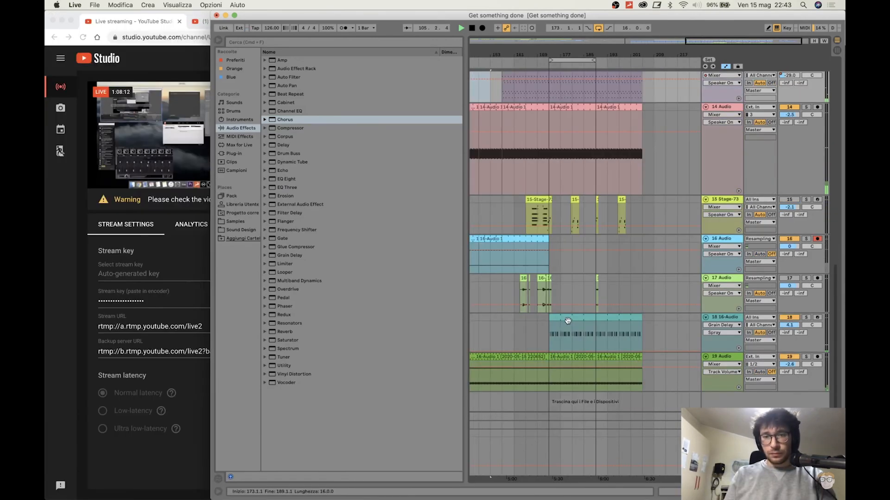
left_click_drag(573, 319, 542, 328)
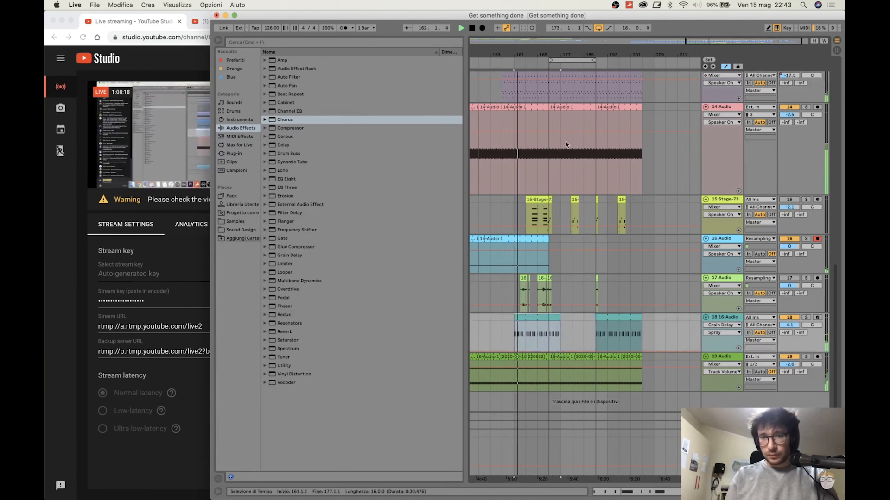
left_click(726, 325)
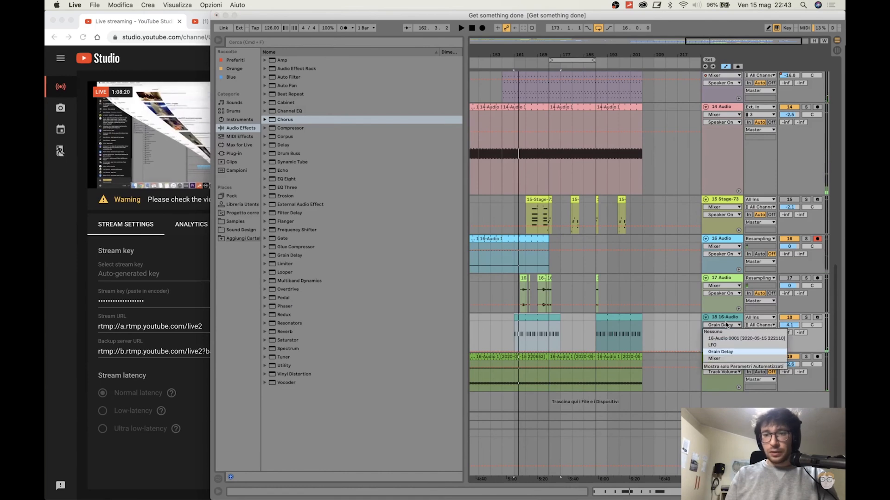
left_click(725, 319)
double_click(725, 319)
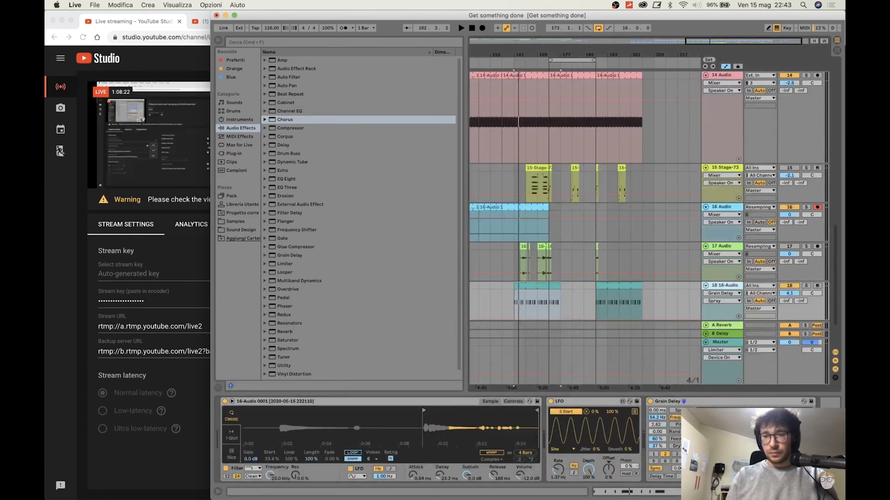
left_click(650, 402)
key("space")
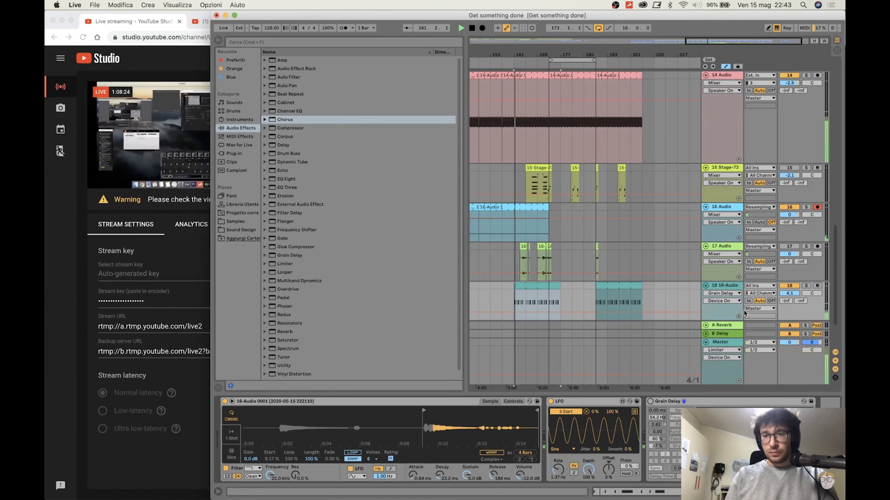
Raise the 18 16-Audio track's send to the B Delay return while playing the section at bar 161
key("space")
left_click_drag(800, 301, 801, 282)
key("space")
left_click_drag(800, 301, 800, 302)
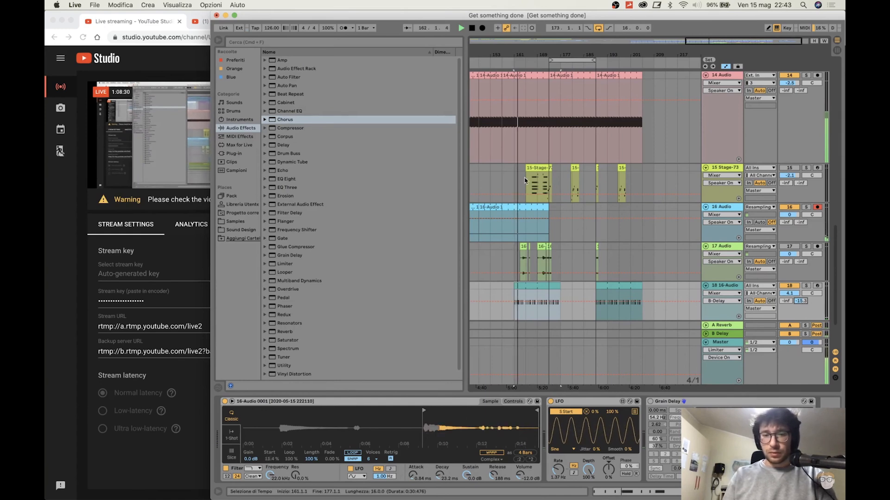
left_click_drag(522, 55, 520, 91)
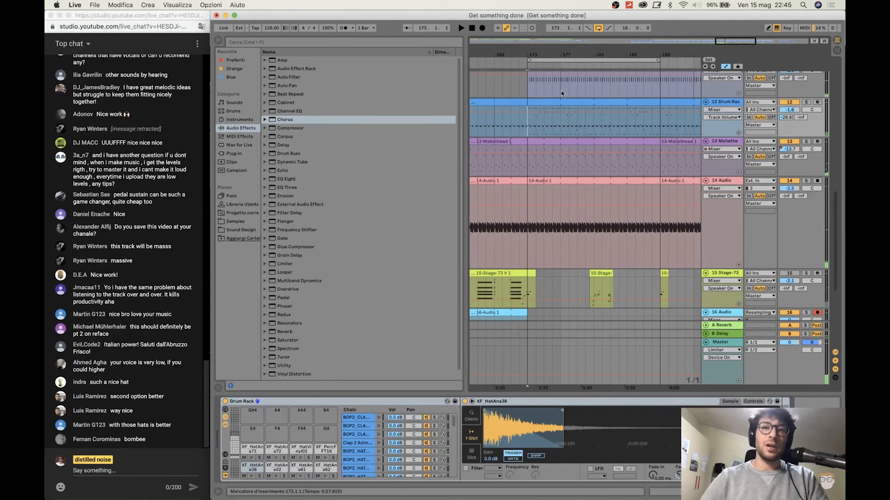
Open the 12 Drum Rack clip at bar 173 and check its BOP2_SNARE_ANALOG notes with the track soloed, ending with the solo off
left_click_drag(533, 58, 523, 109)
key("space")
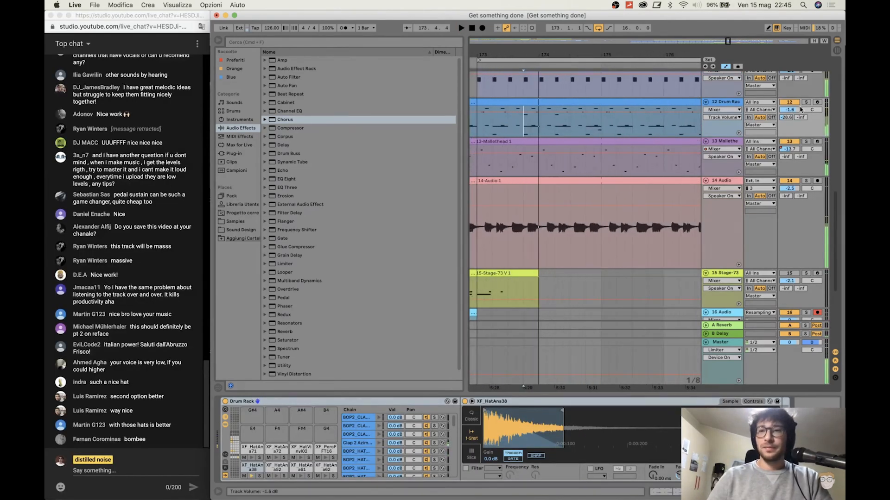
double_click(543, 103)
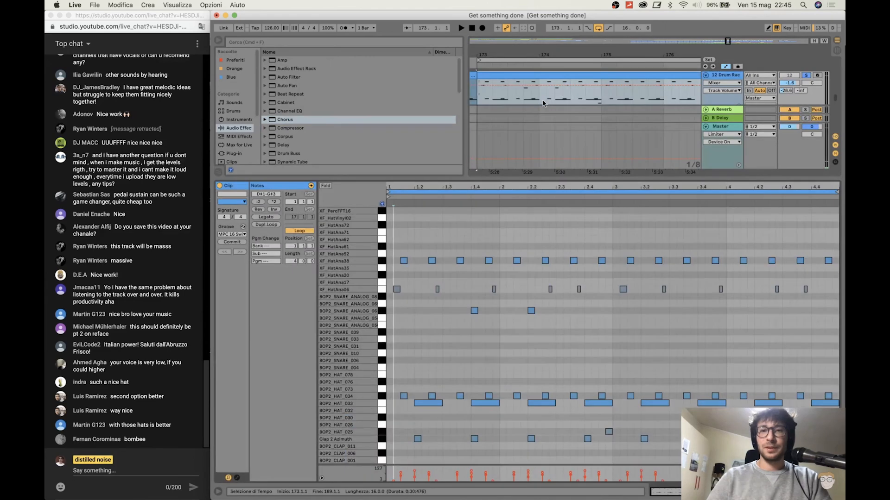
left_click(473, 313)
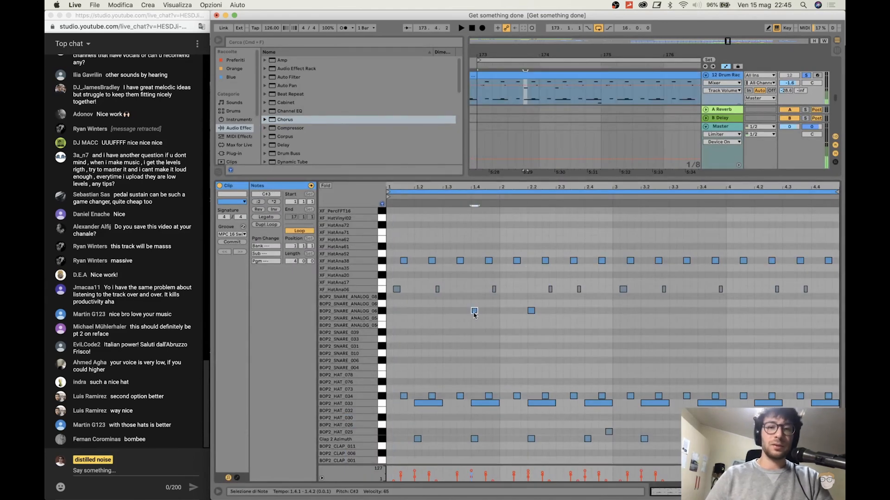
key("super+z")
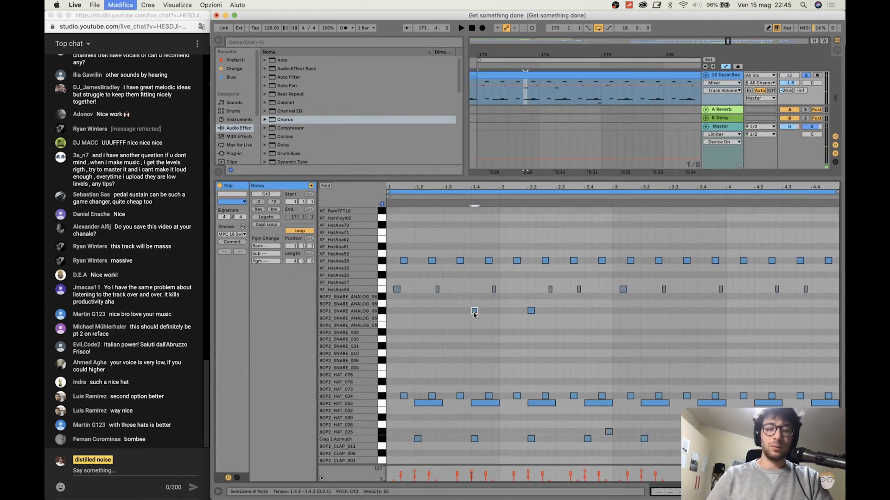
left_click(379, 313)
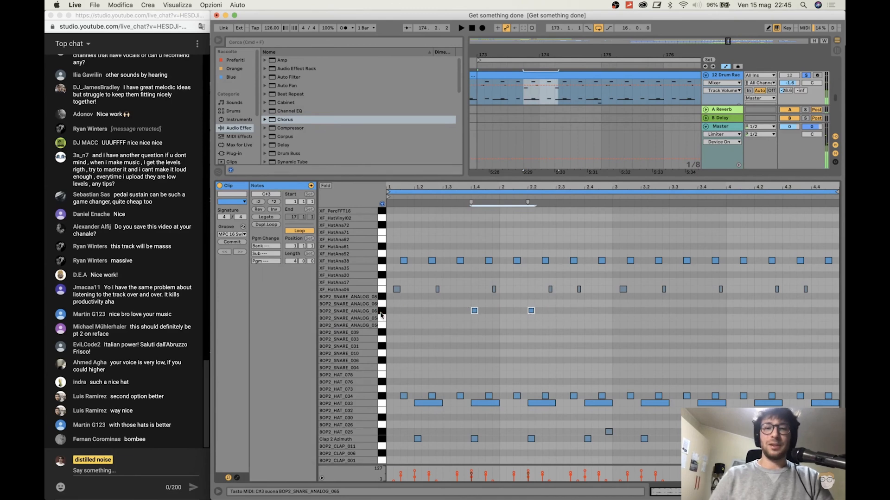
key("space")
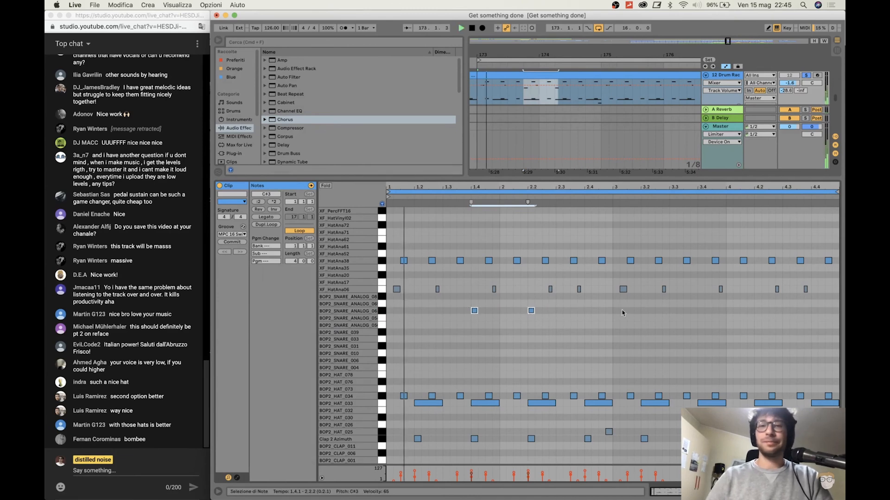
left_click(806, 76)
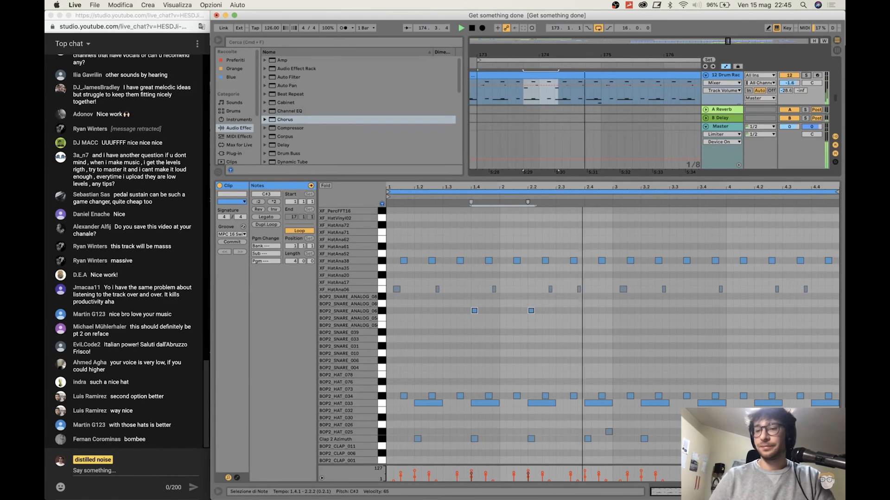
Close the clip's note view and record a take of about eight bars on the 20 Audio track from bar 173
left_click(837, 492)
left_click_drag(631, 55, 583, 16)
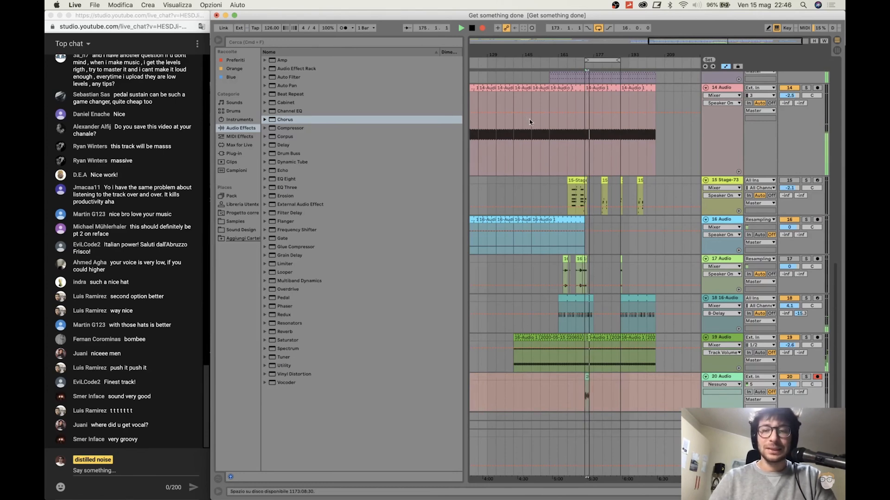
key("space")
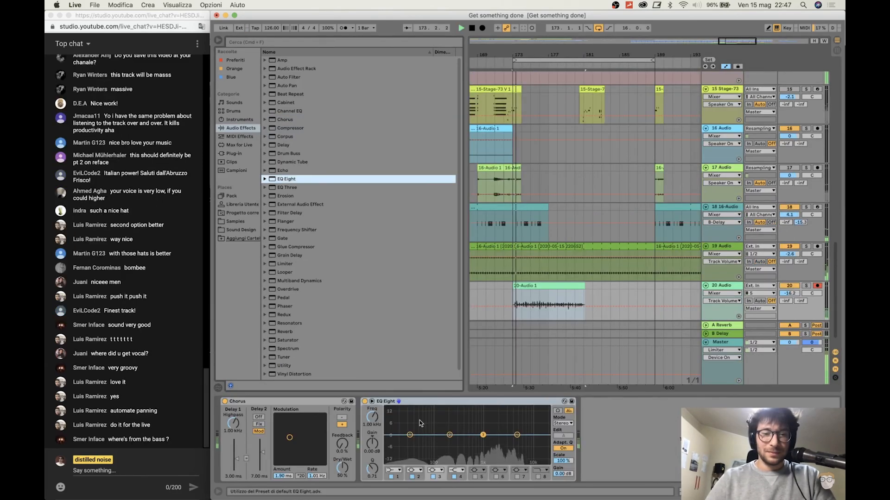
Cut about 9 dB around 2.25 kHz in the 20 Audio track's EQ Eight and play the section leading into bar 173
left_click_drag(410, 434, 500, 451)
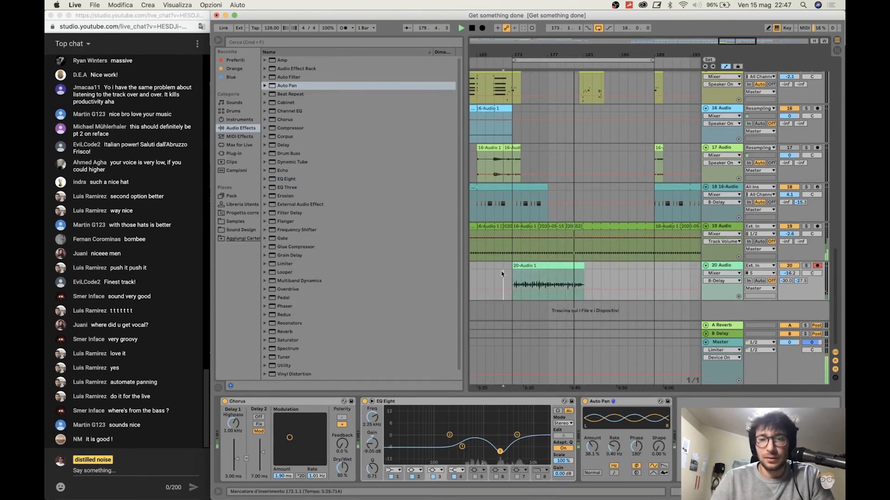
key("space")
key("space")
key("space")
key("space")
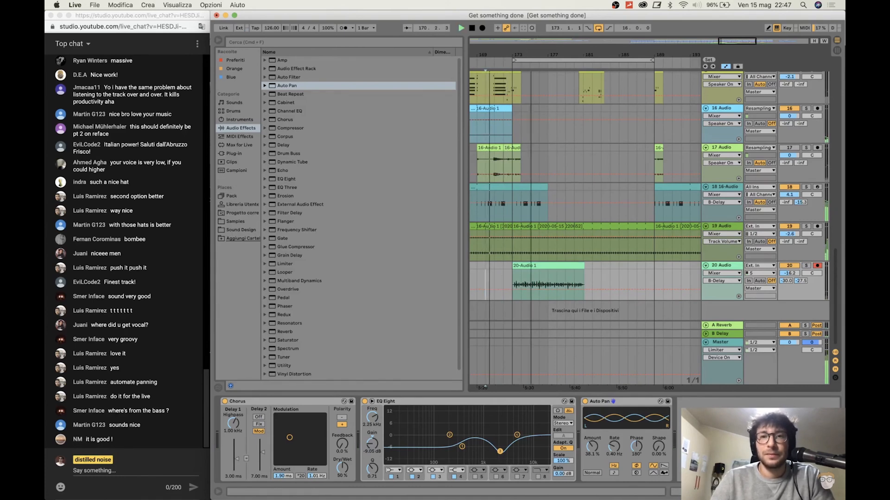
scroll(584, 215, "left", 5)
scroll(584, 215, "down", 3)
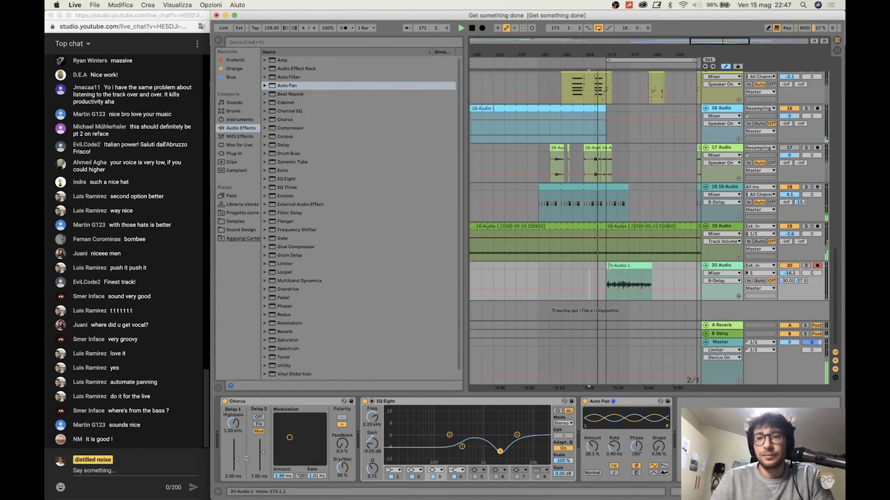
Loop the 20 Audio clip, extend its start back to bar 161 and play the section
left_click_drag(607, 266, 551, 266)
key("space")
key("space")
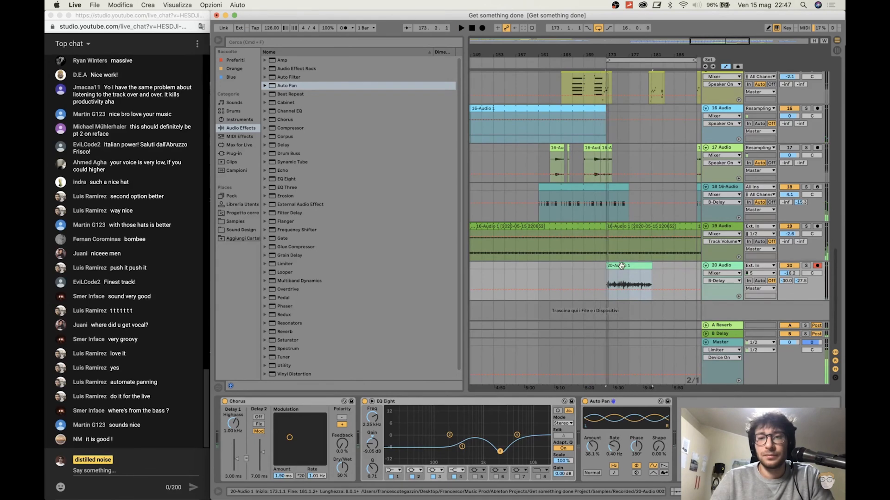
double_click(621, 266)
key("alt+super+l")
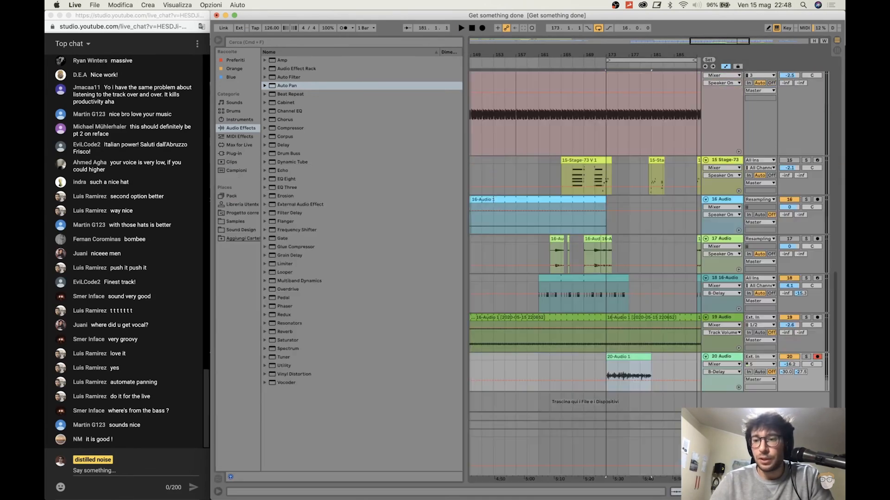
left_click_drag(607, 357, 540, 358)
key("space")
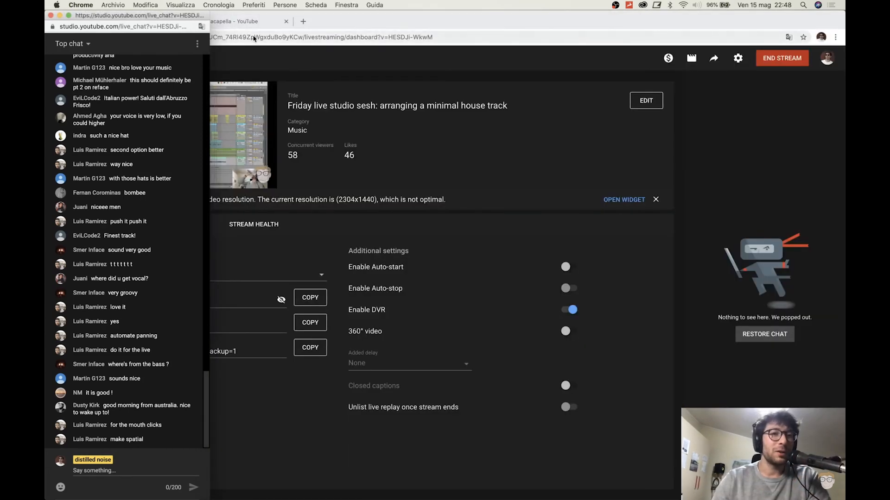
Switch to Chrome to show the YouTube results for "acapella" and return to Live
left_click(252, 26)
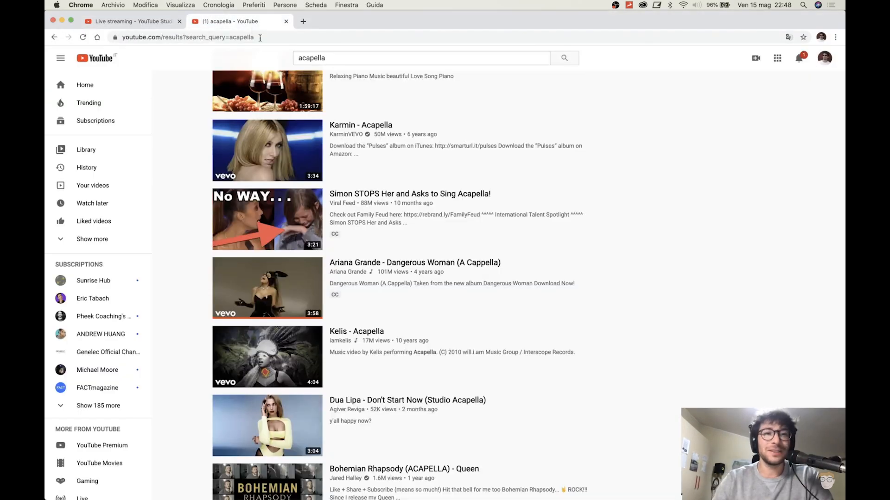
key("ctrl+Up")
left_click(665, 315)
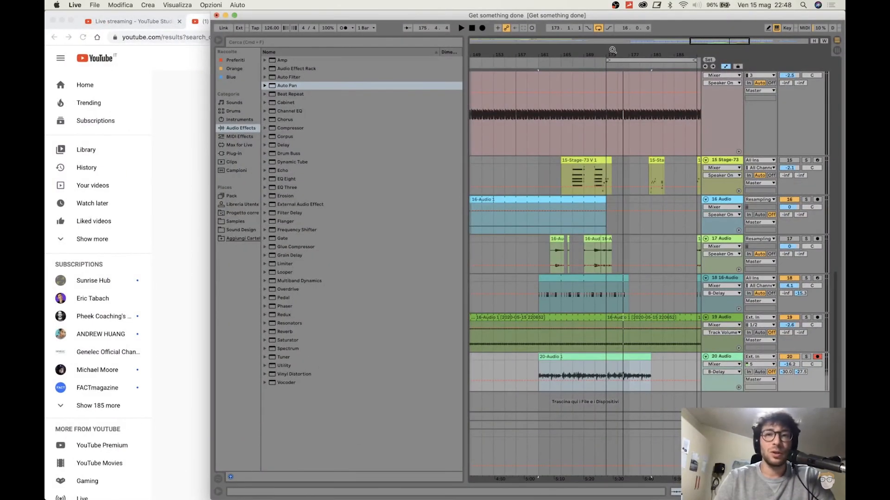
left_click_drag(610, 51, 563, 47)
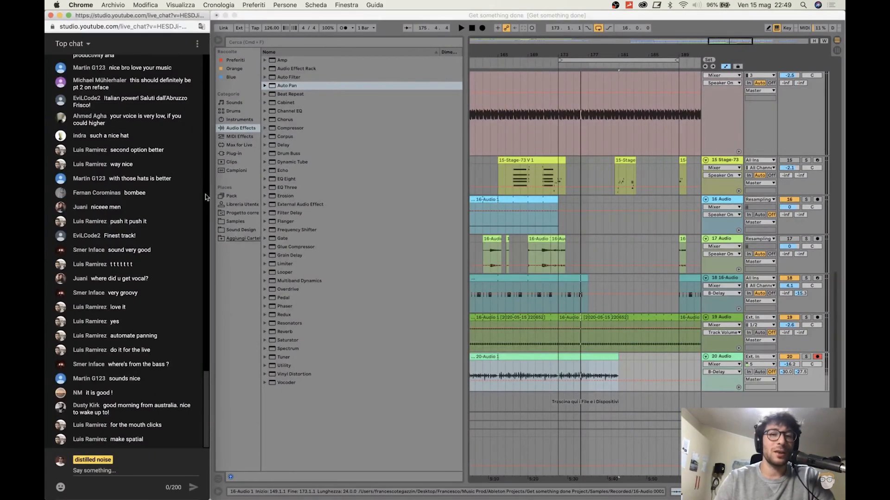
left_click(590, 55)
left_click_drag(585, 54, 538, 35)
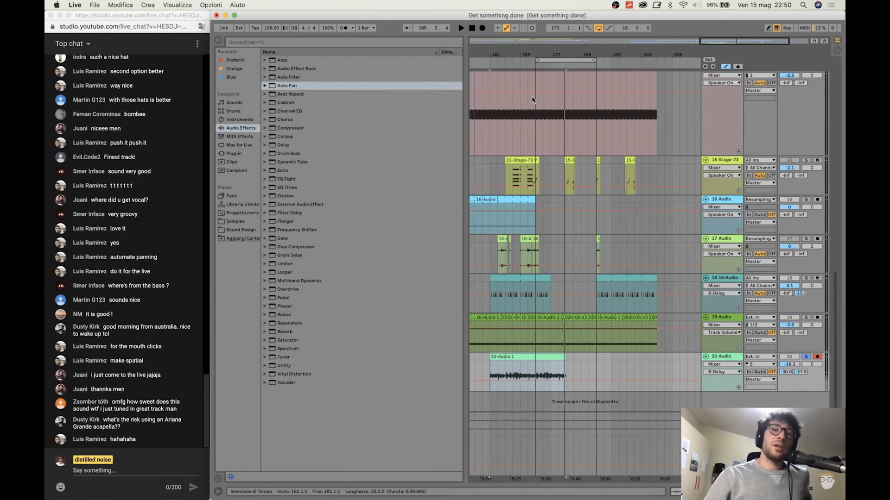
left_click_drag(534, 56, 553, 77)
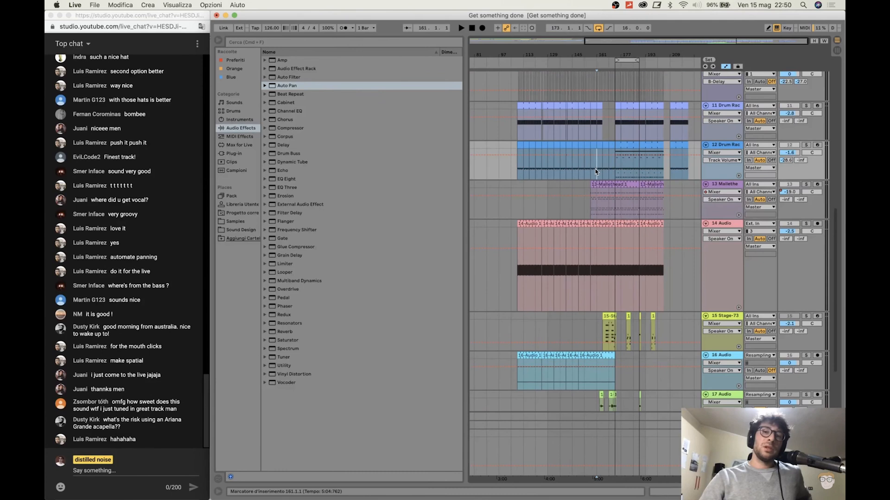
left_click_drag(591, 55, 572, 72)
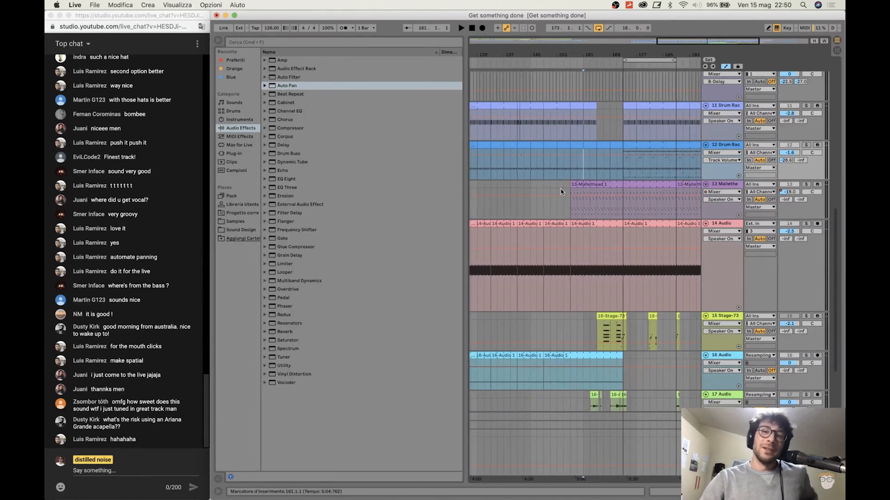
Solo the Vocal track and listen to its clips around bar 163
scroll(557, 172, "up", 5)
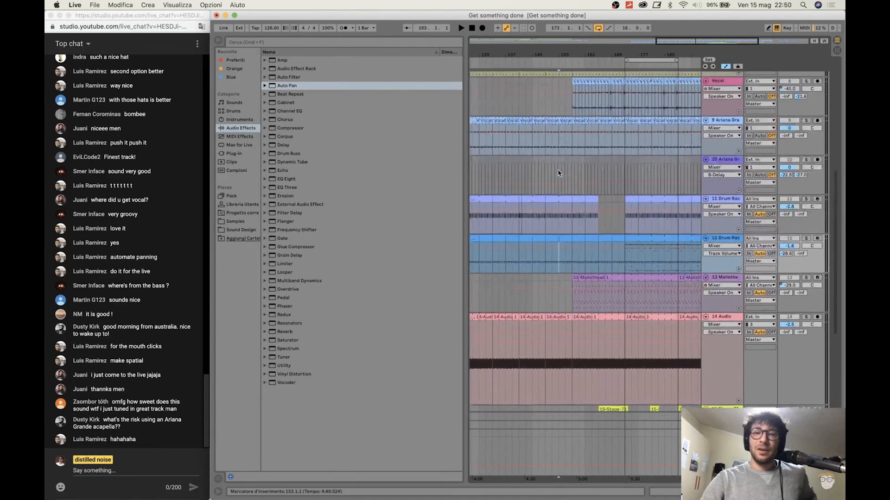
left_click(533, 201)
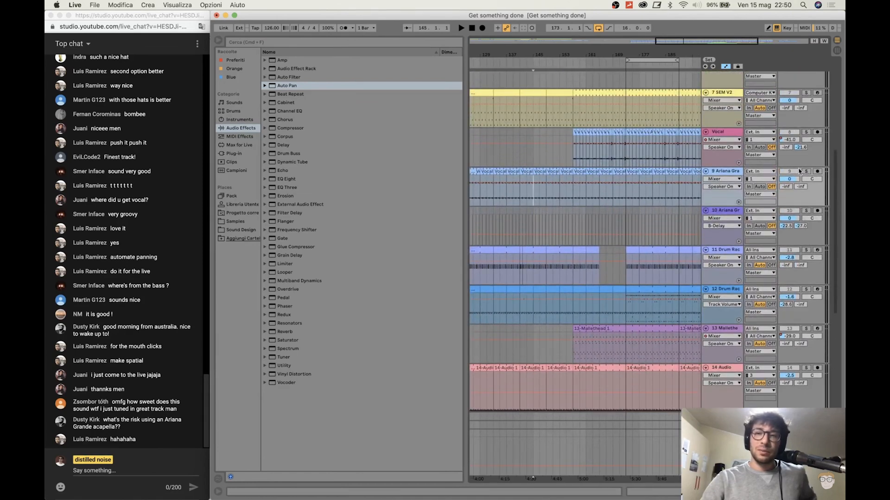
left_click(806, 132)
left_click(592, 160)
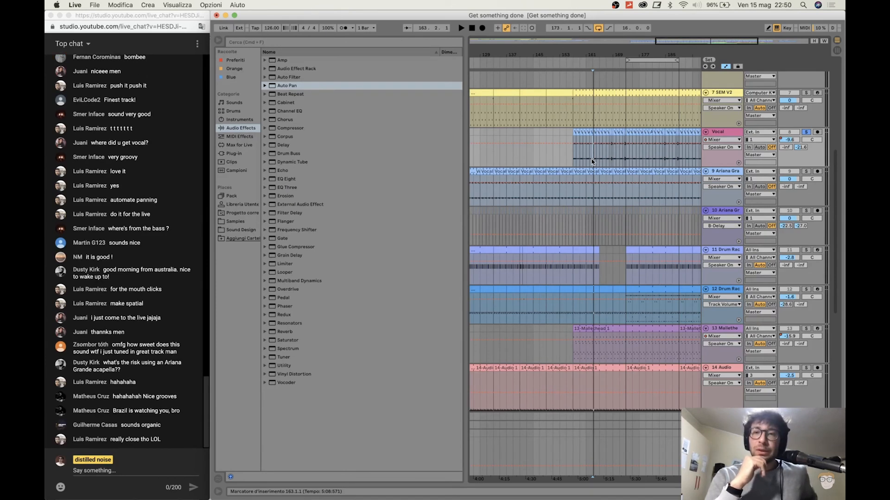
Play the full arrangement from bar 169 and check the audio tracks down to 20 Audio
left_click_drag(619, 52, 561, 54)
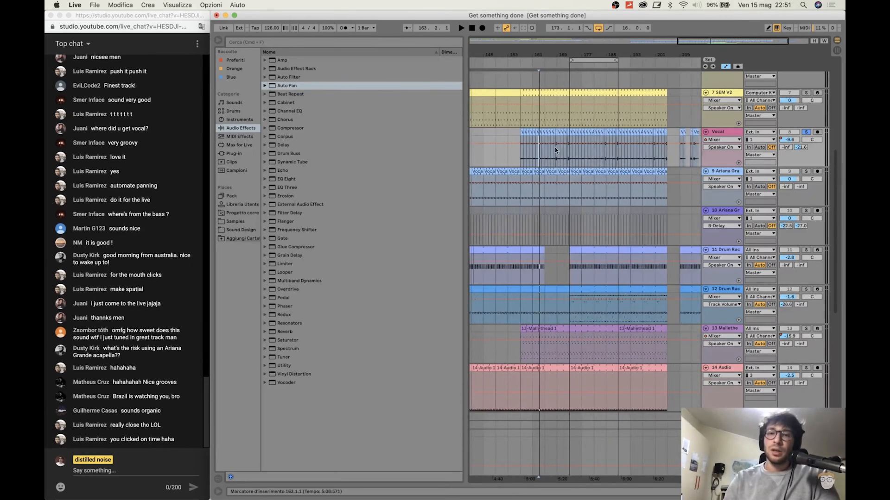
left_click(554, 163)
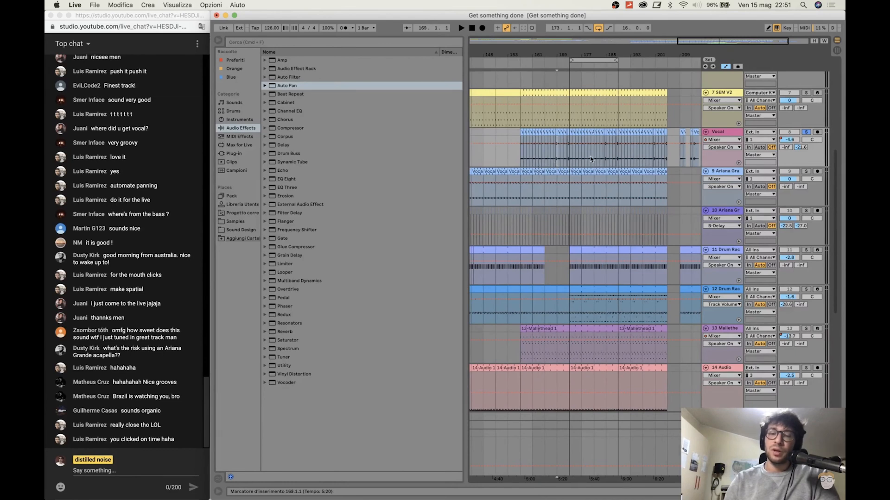
left_click_drag(568, 51, 568, 70)
key("space")
left_click_drag(615, 55, 575, 42)
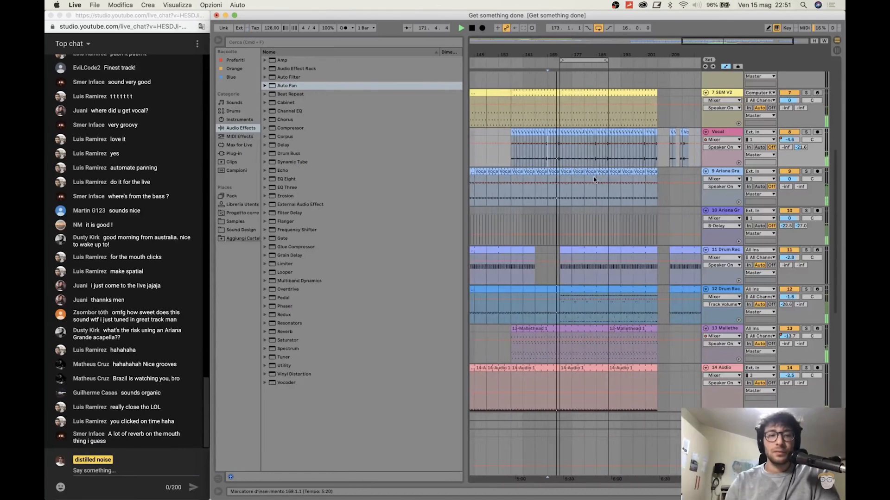
scroll(594, 180, "down", 10)
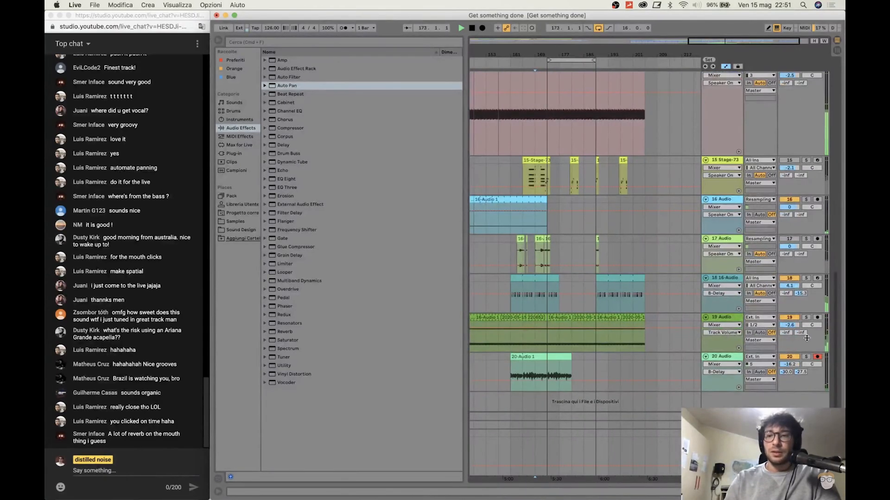